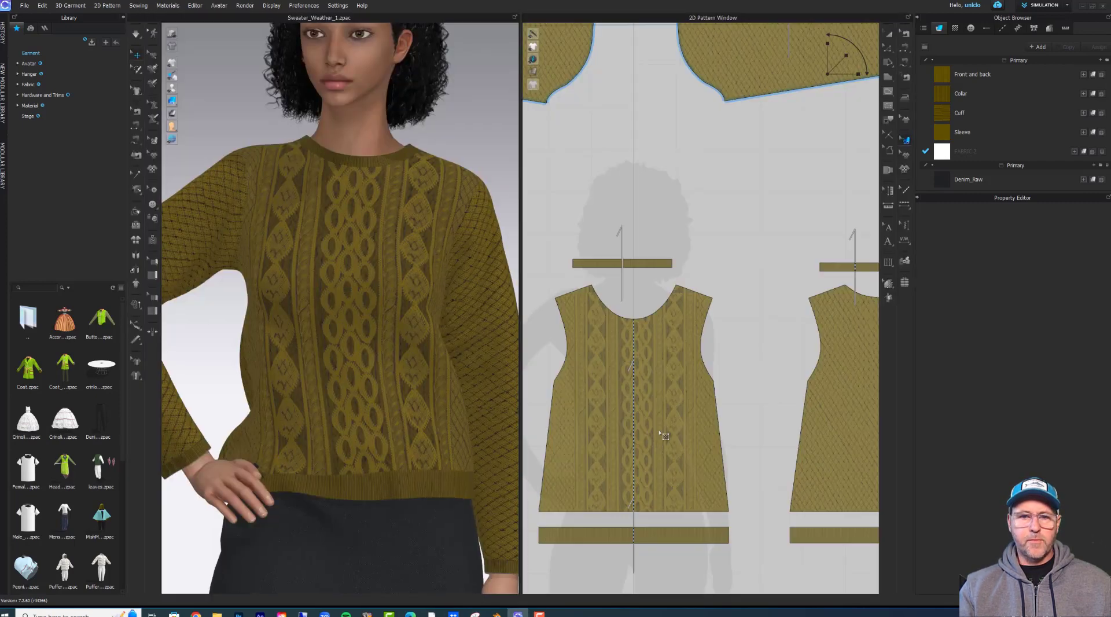
scroll(662, 435, "down", 3)
right_click_drag(665, 435, 730, 425)
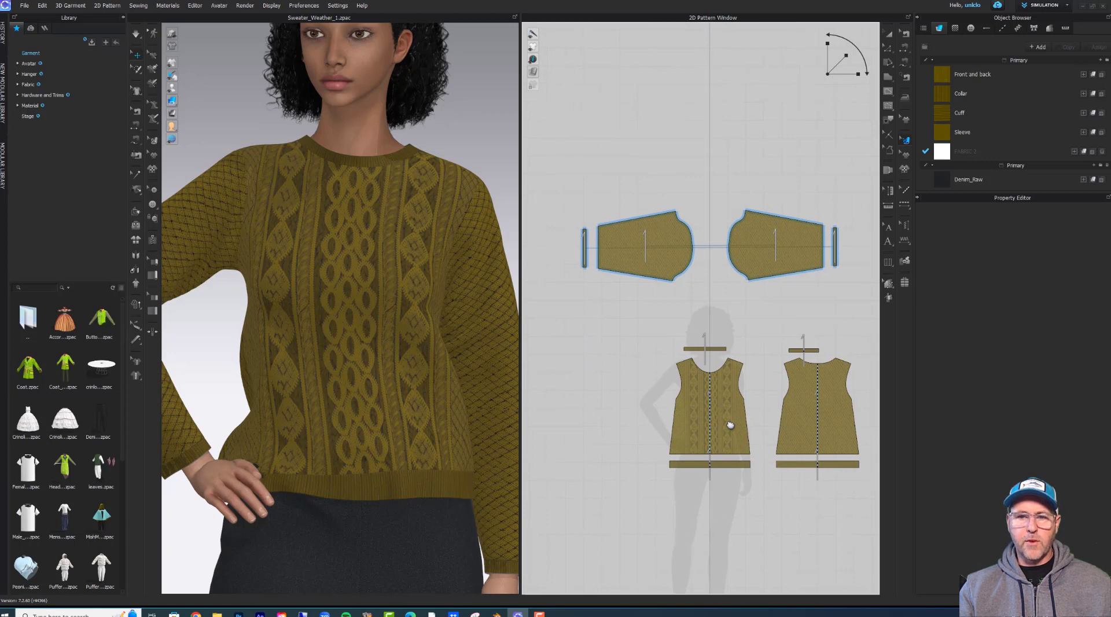
right_click_drag(730, 425, 727, 427)
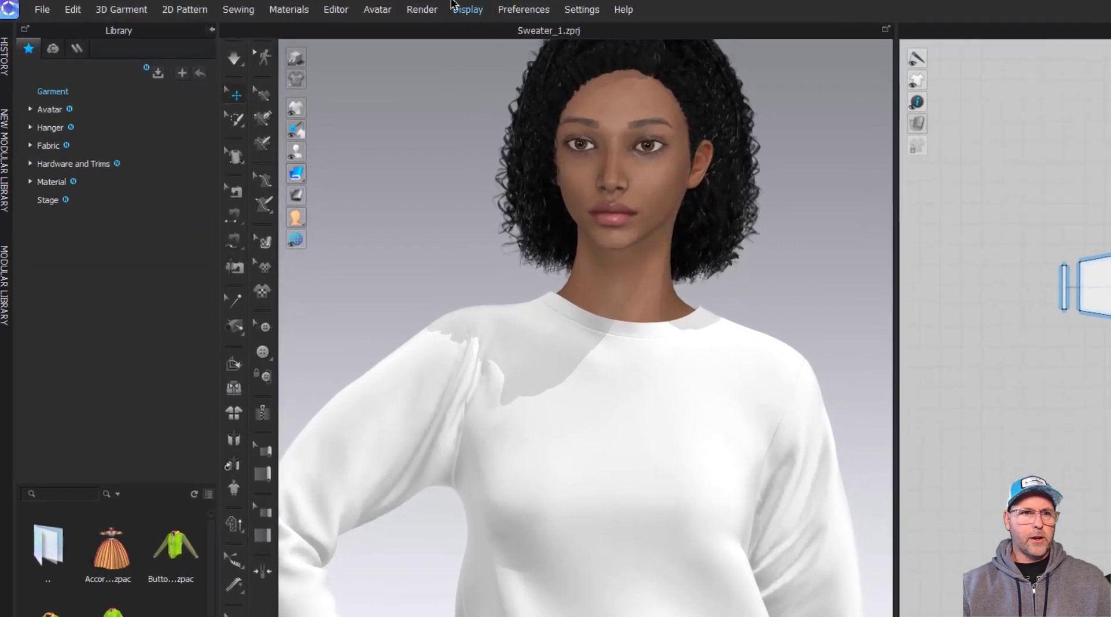
- Open the Render window and start the interactive render of the white sweater
left_click(422, 10)
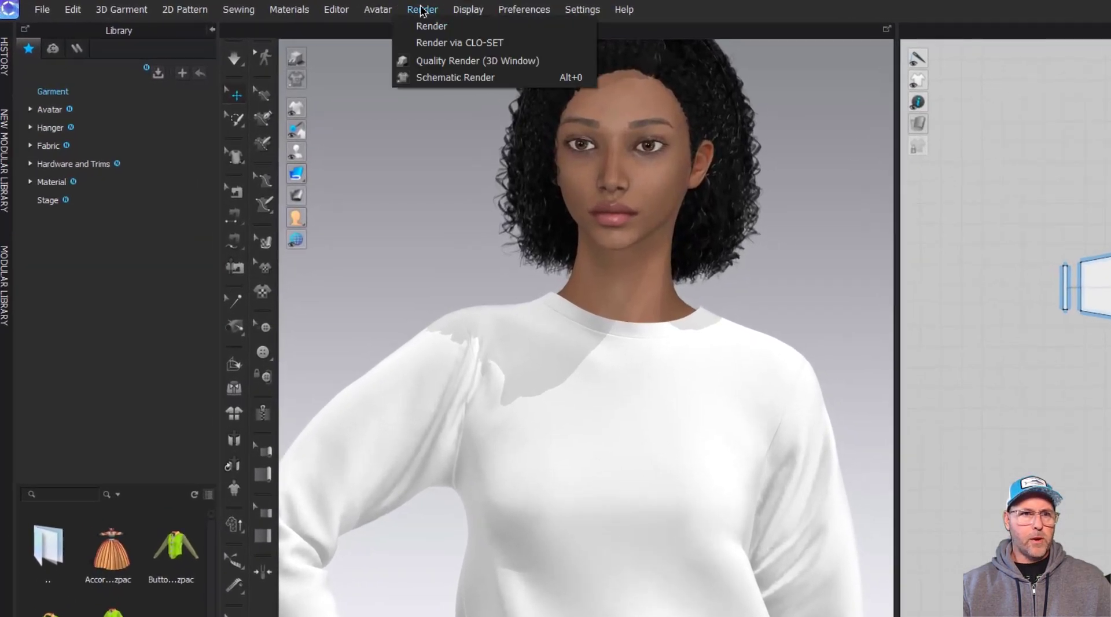
left_click(426, 27)
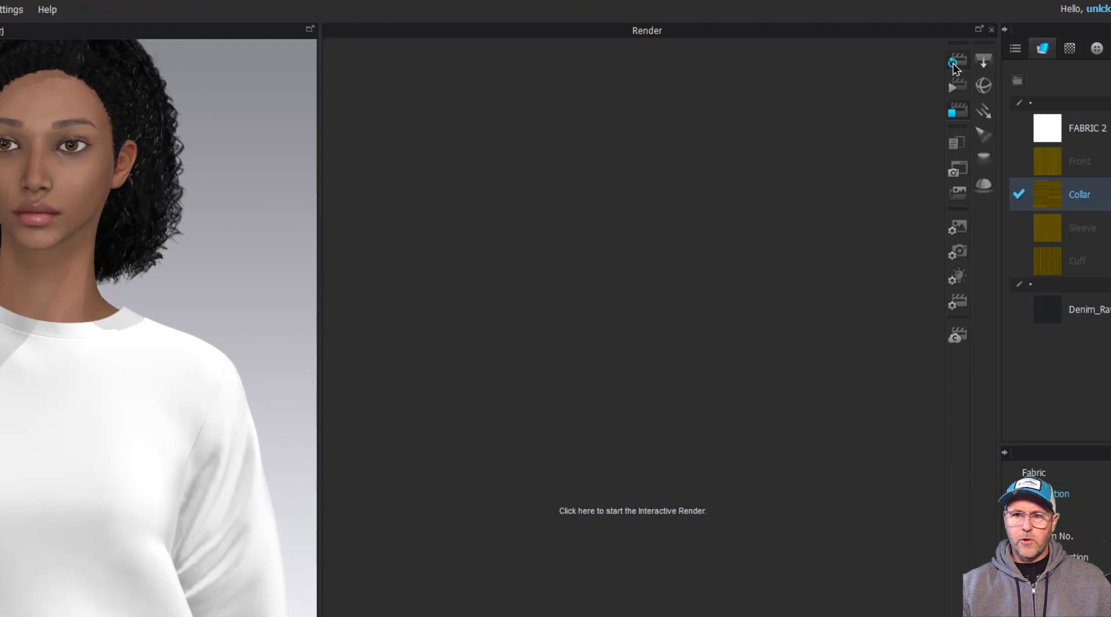
left_click(953, 63)
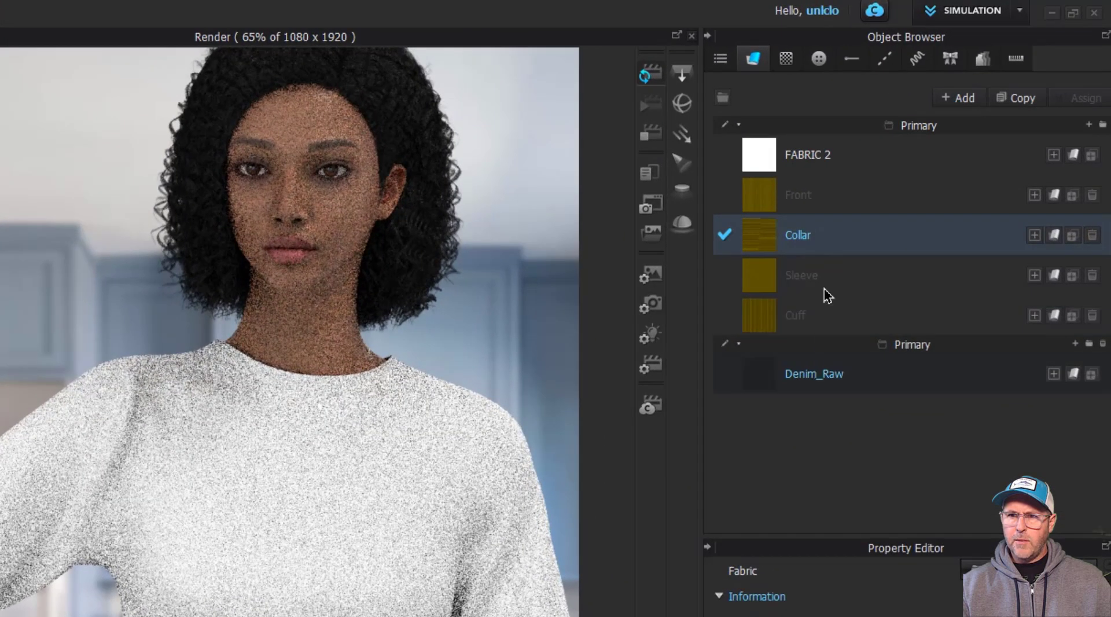
- Add a new fabric and name it Front
left_click(965, 99)
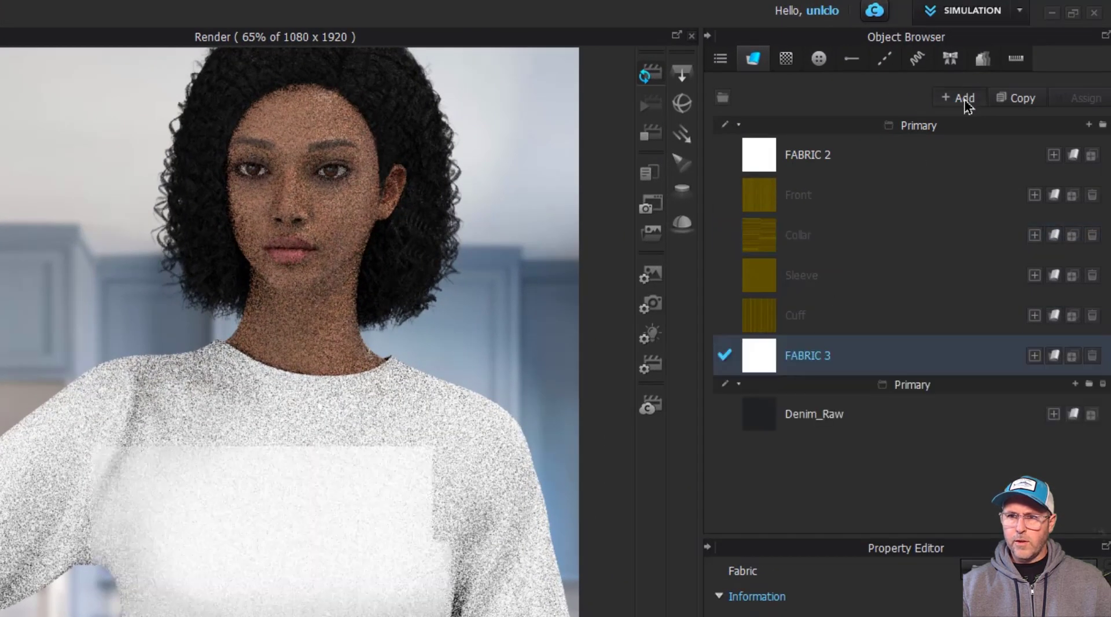
double_click(821, 356)
type("Front")
key("Return")
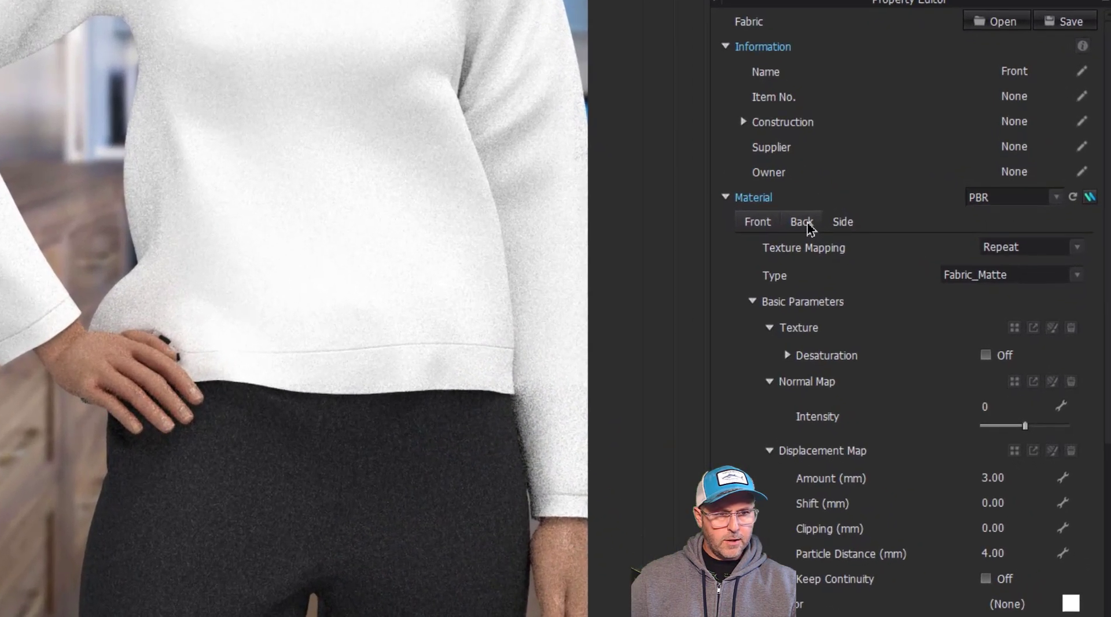
- Turn off Use Same Material as Front for the Front fabric's back material and check its side material settings
left_click(802, 222)
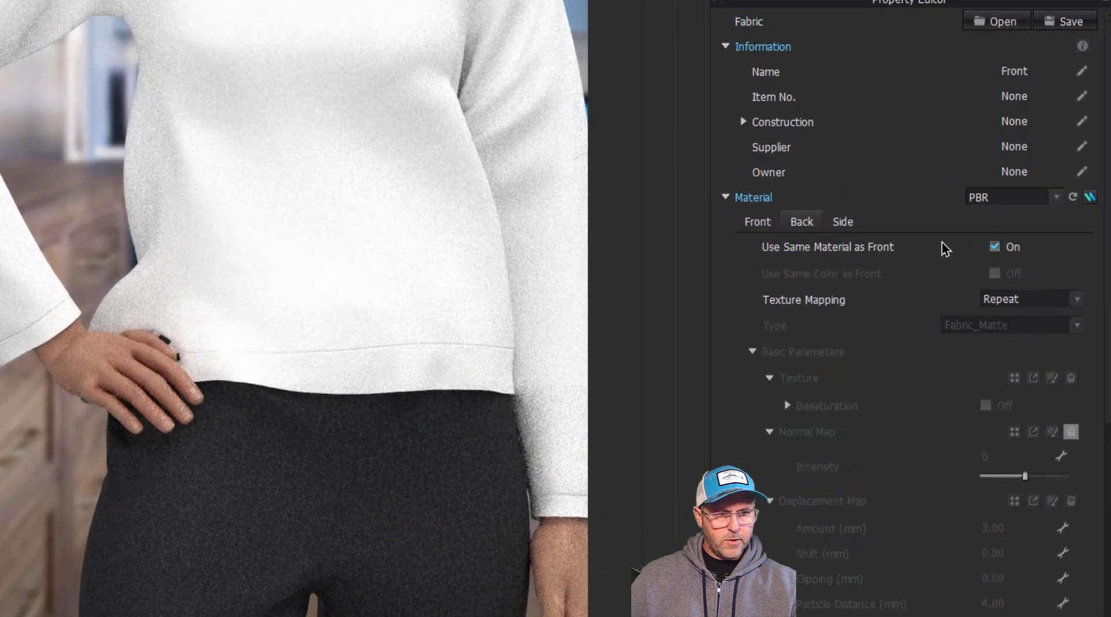
left_click(995, 248)
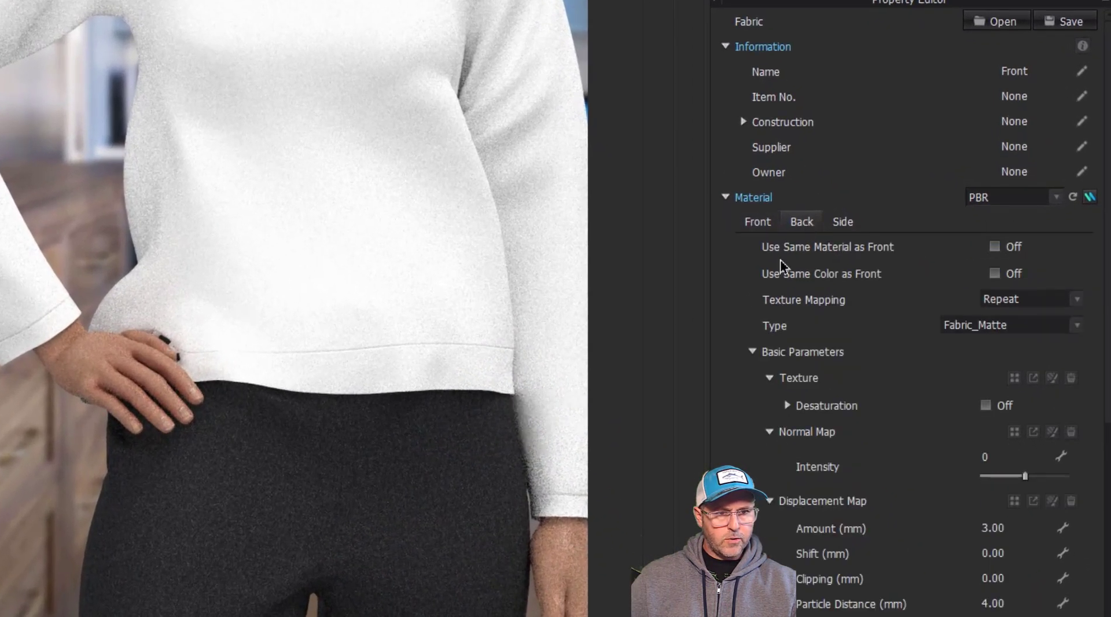
left_click(843, 222)
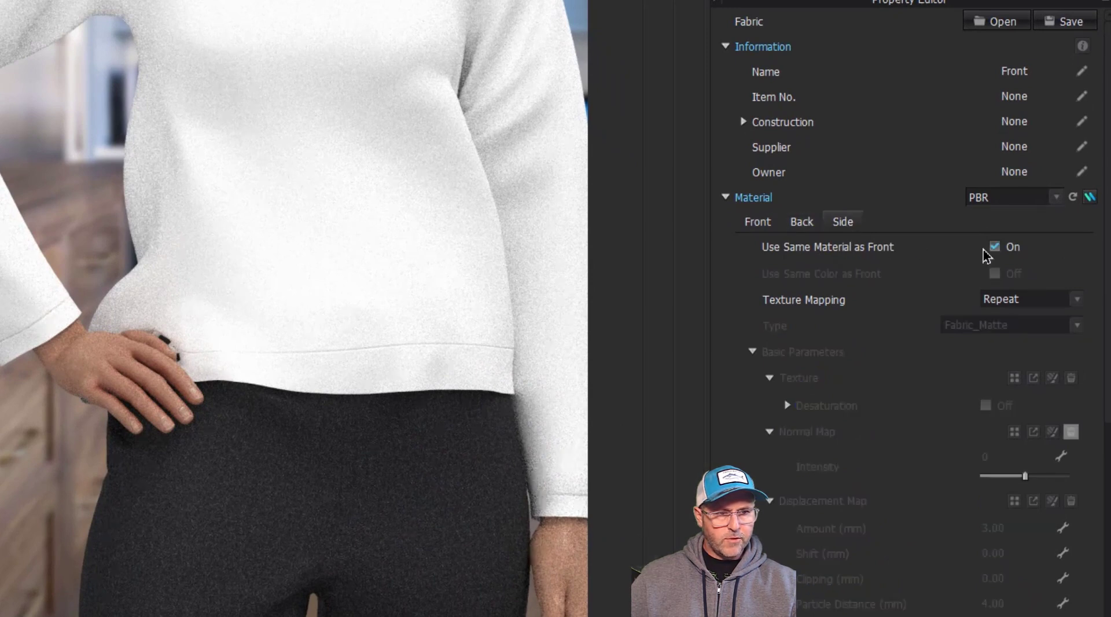
left_click(856, 250)
left_click(774, 225)
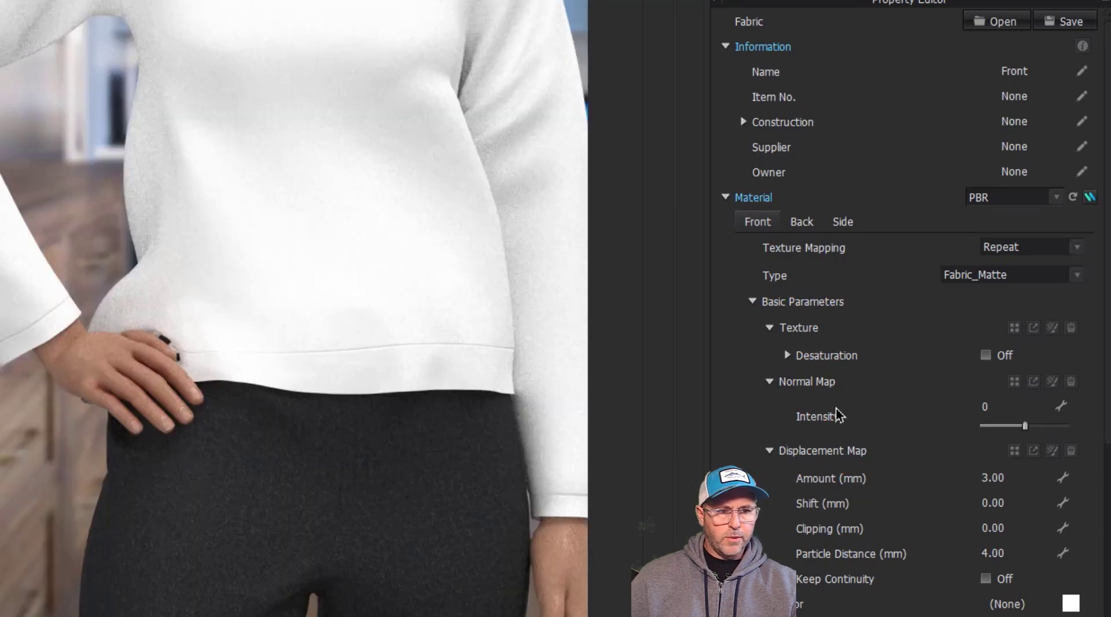
- Load SweatherWeather_1_Texture as the Front fabric's front texture and scale its width to 50% with the aspect ratio kept
left_click(1015, 330)
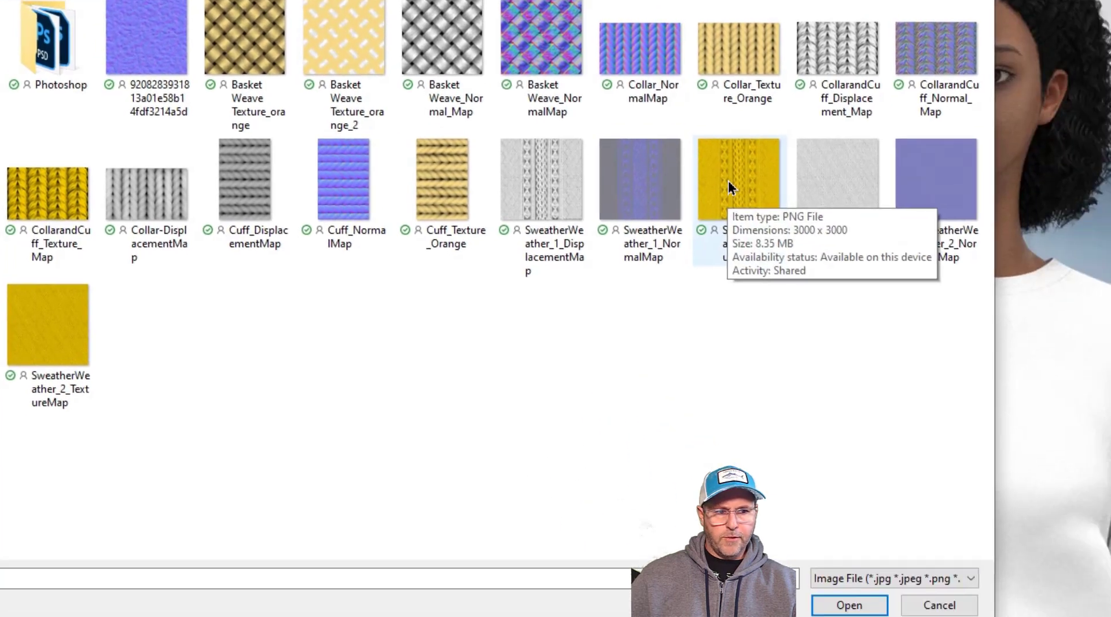
double_click(836, 280)
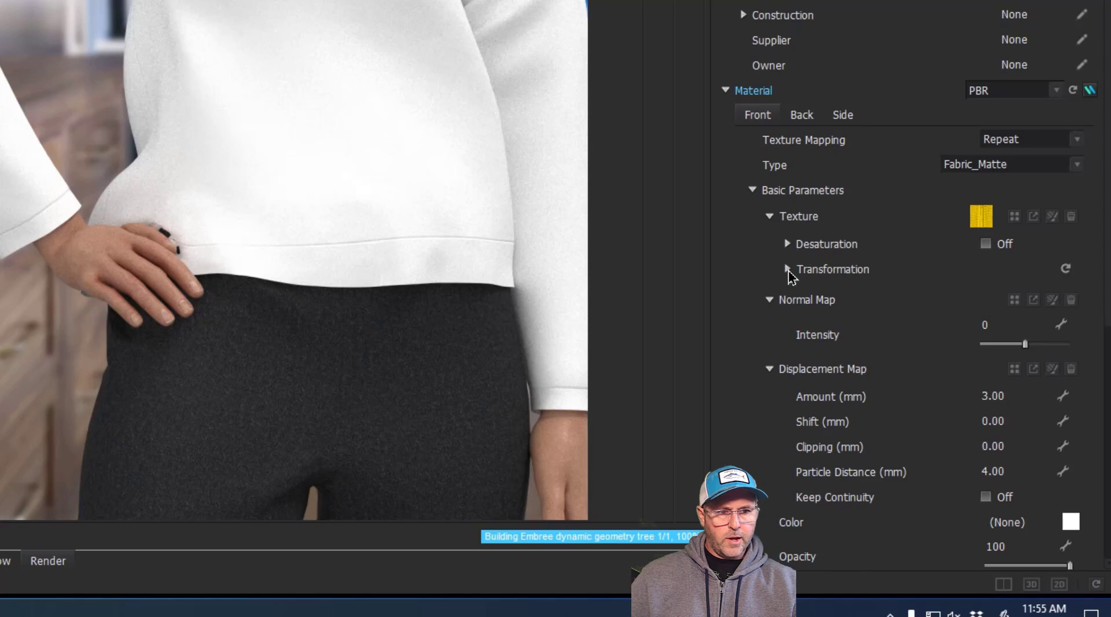
left_click(788, 270)
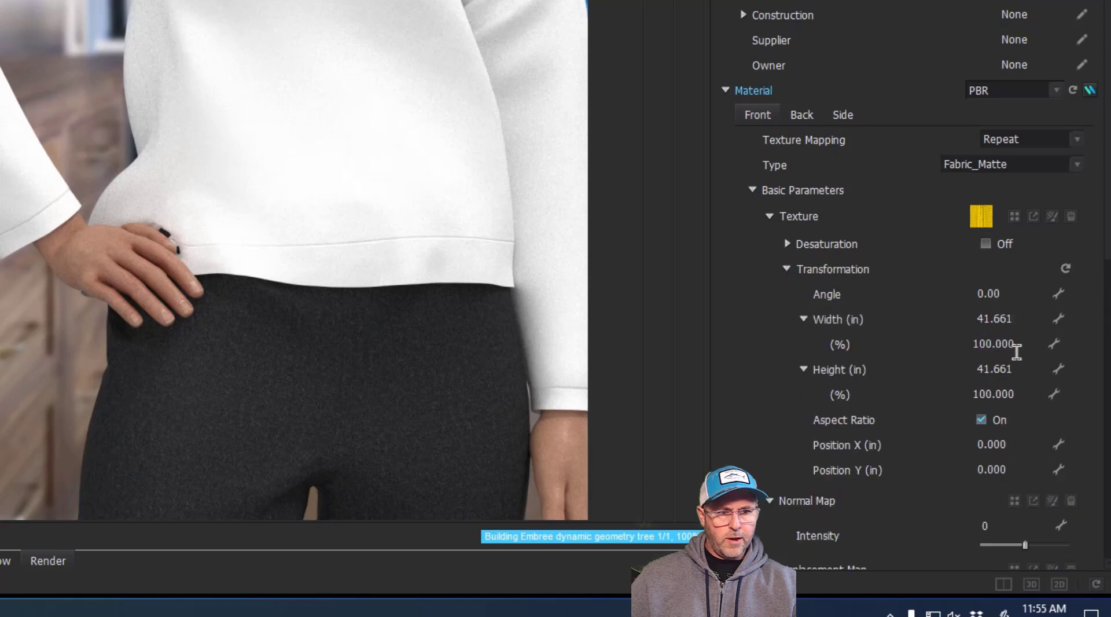
left_click(994, 343)
type("50")
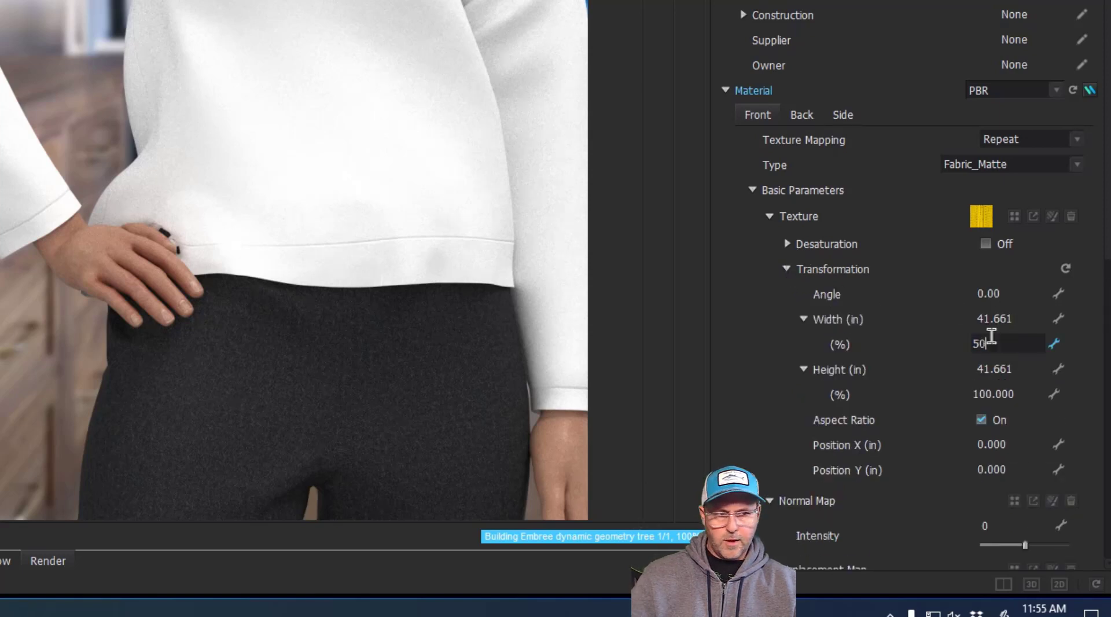
key("Return")
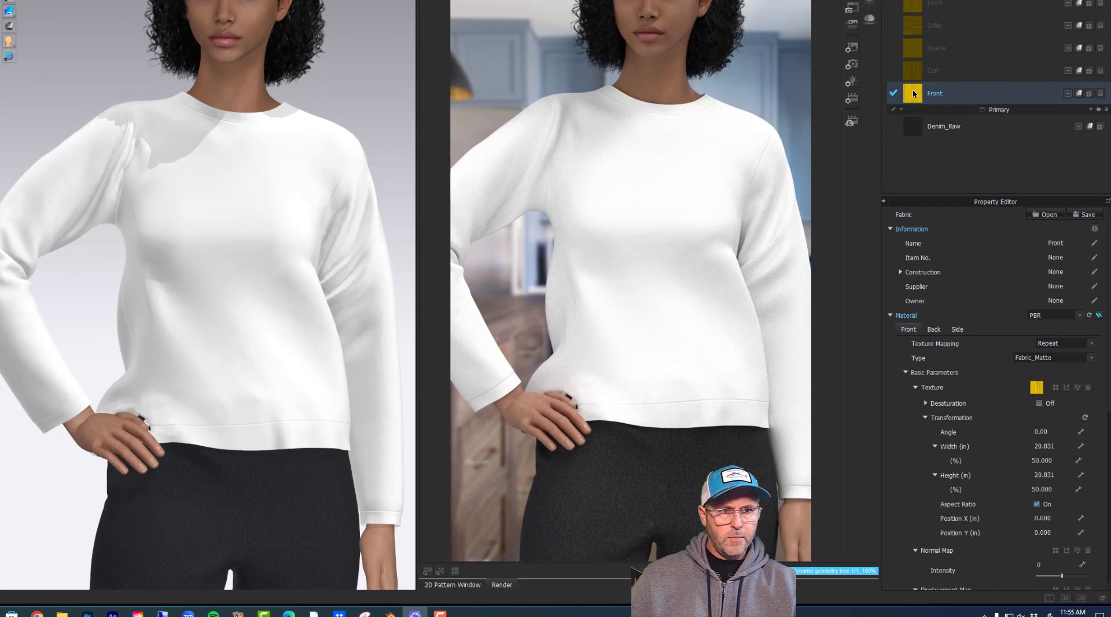
- Apply the Front fabric to the sweater's front body piece and restart the interactive render
left_click_drag(915, 94, 276, 320)
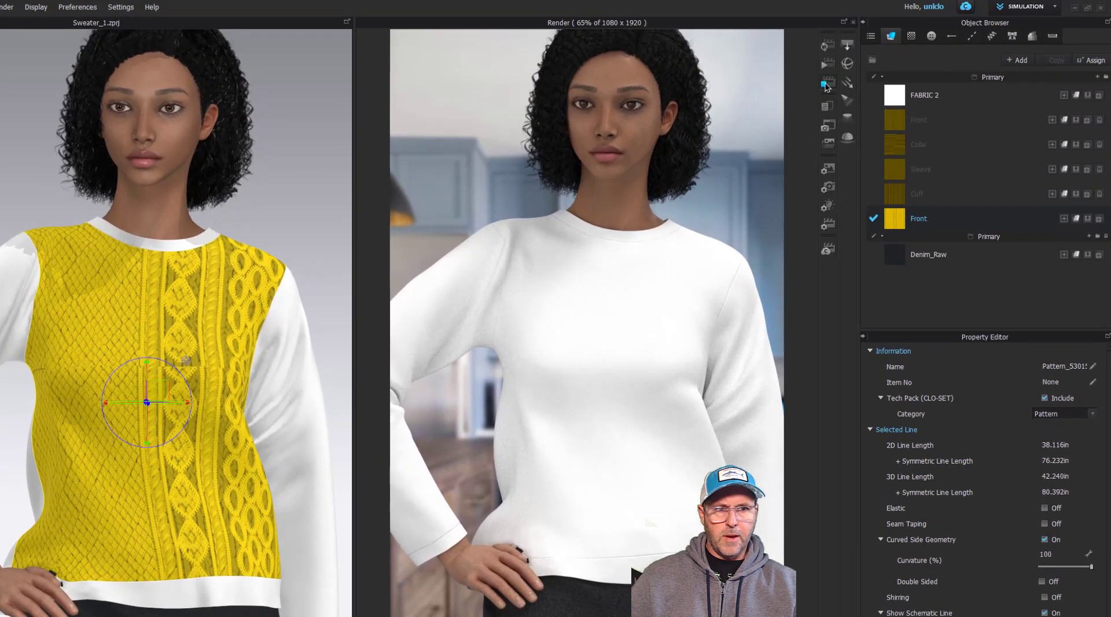
left_click(828, 46)
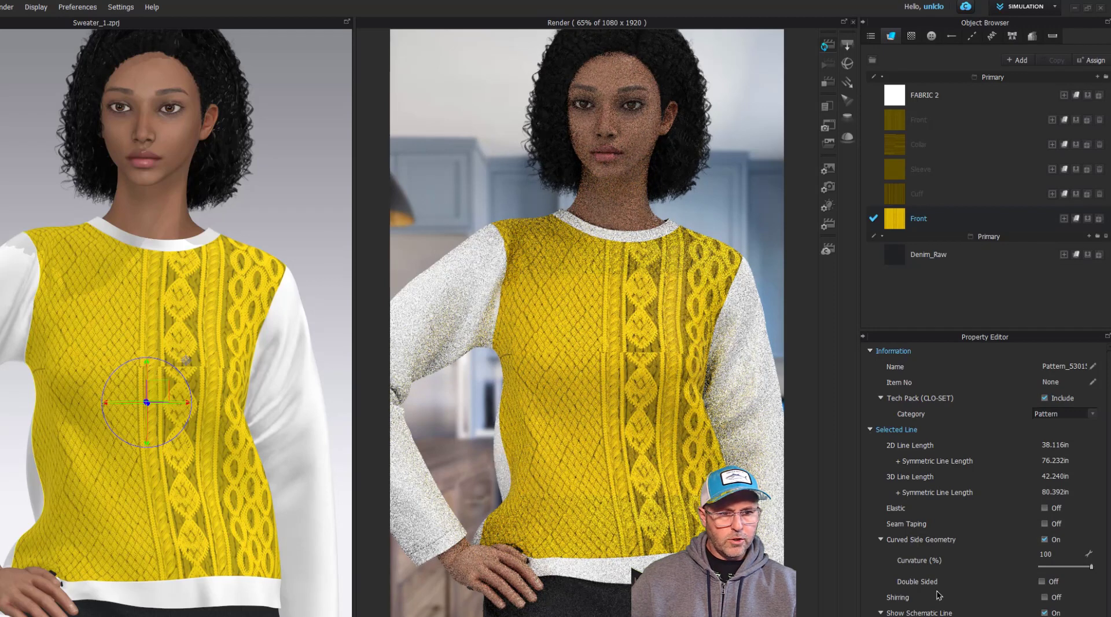
- Set the Front fabric texture's Position X to -5 in and Position Y to 9 in
scroll(949, 581, "down", 5)
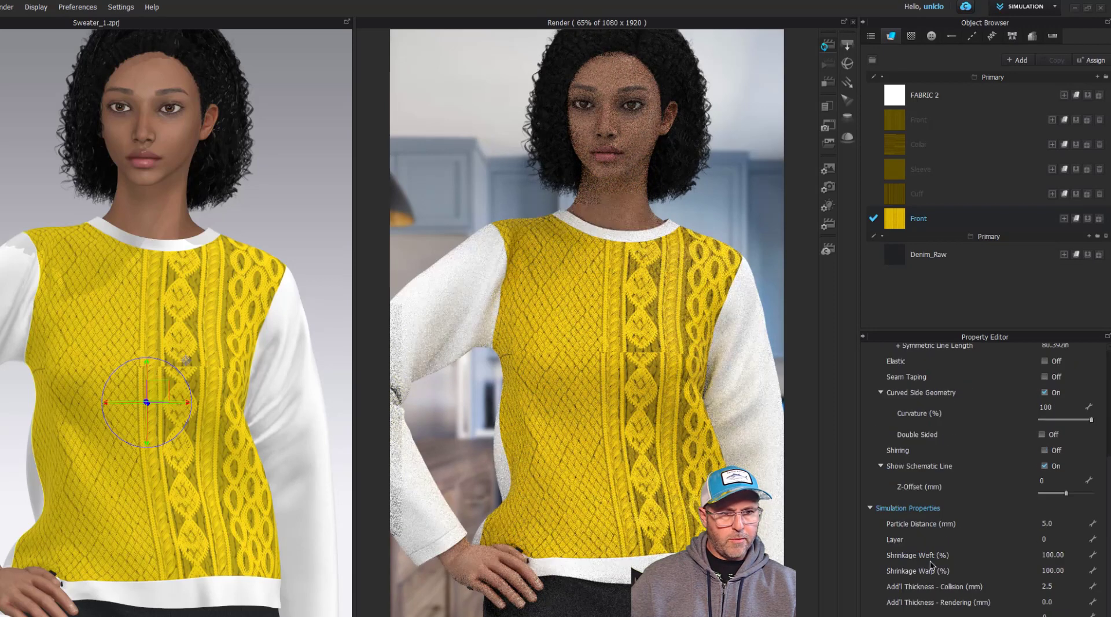
scroll(933, 566, "up", 5)
left_click(938, 216)
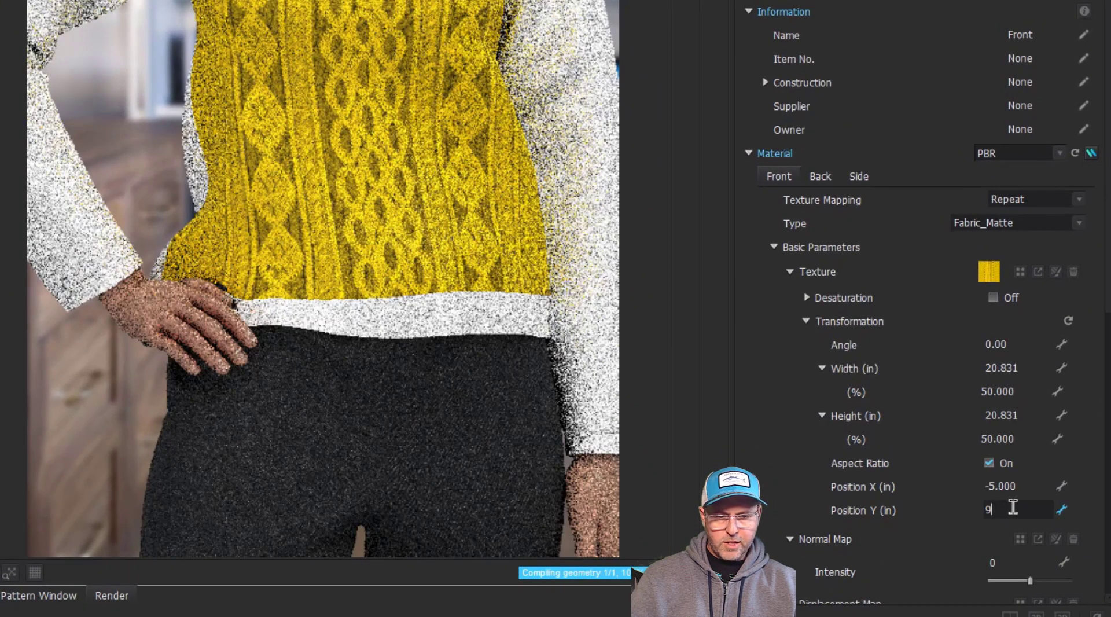
key("Return")
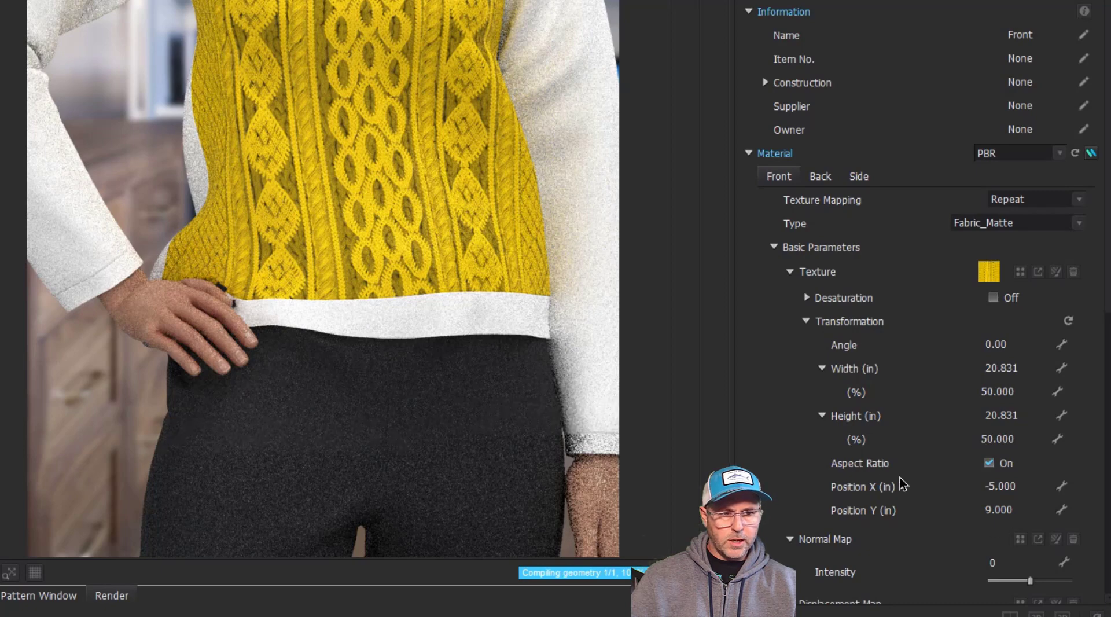
- Load SweatherWeather_1_NormalMap as the Front fabric's normal map
scroll(816, 415, "down", 3)
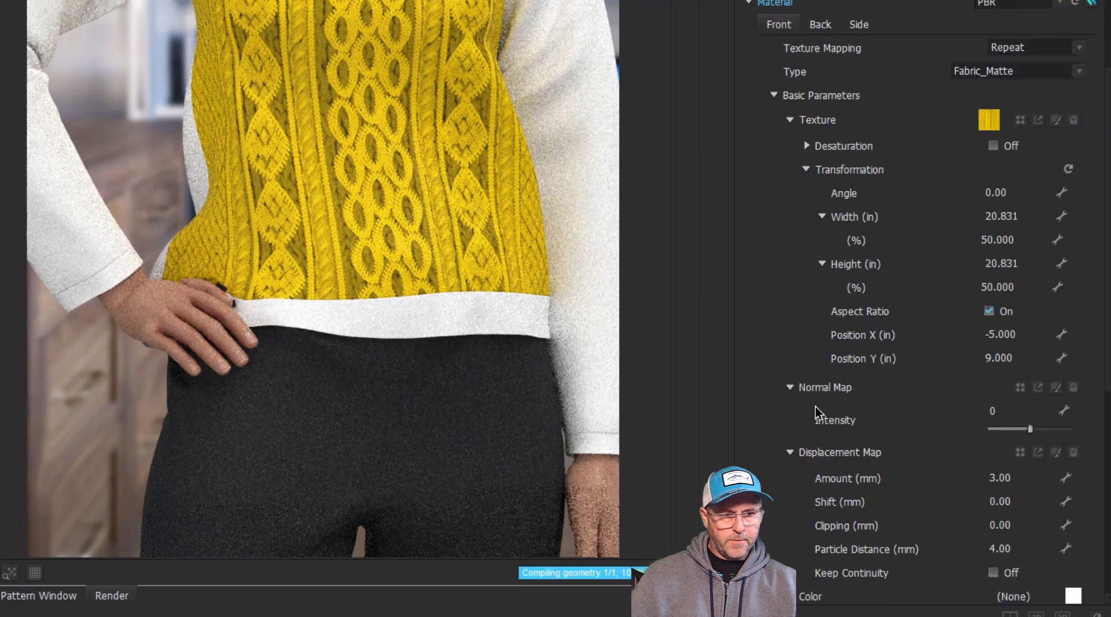
left_click(1020, 388)
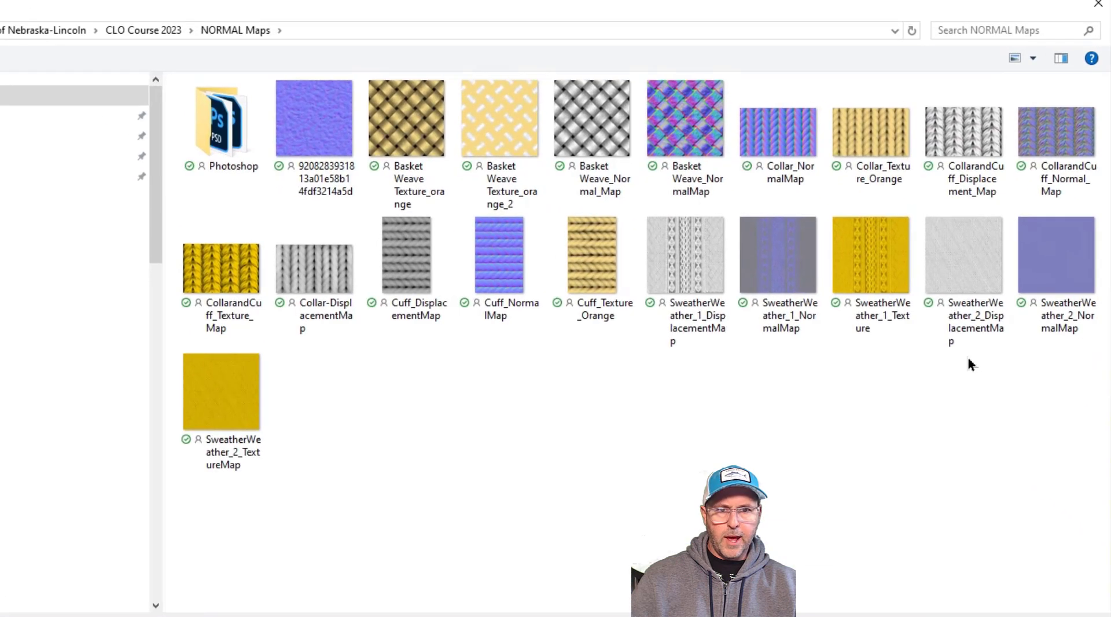
double_click(781, 252)
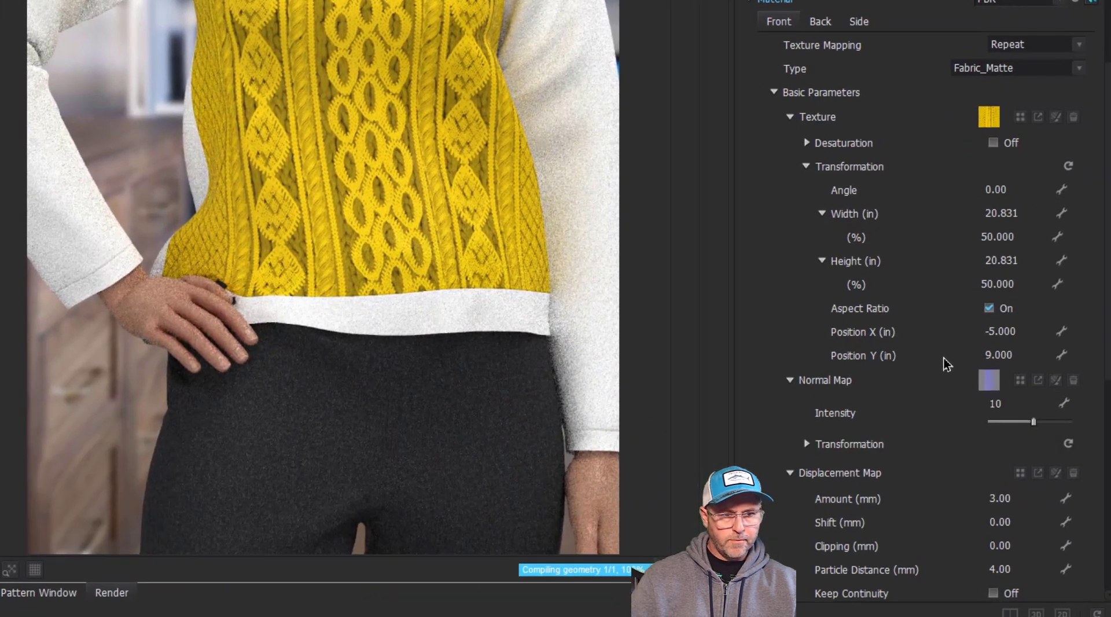
- Scale the normal map to 50% and set its Position X to -5 in and Position Y to 9 in
scroll(1005, 367, "down", 3)
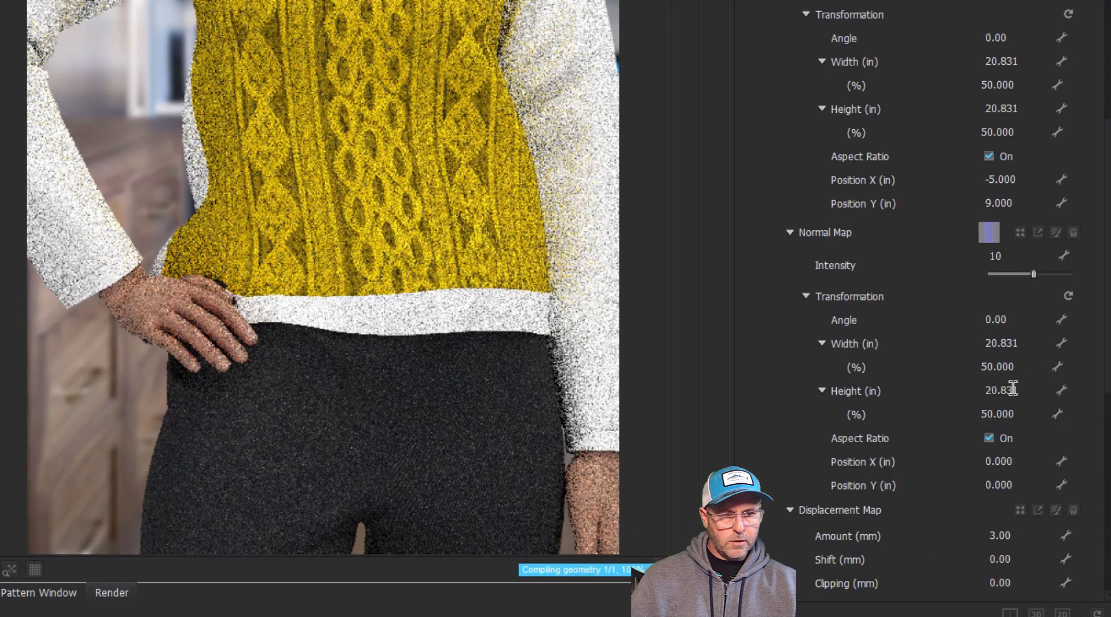
left_click(993, 461)
type("-5")
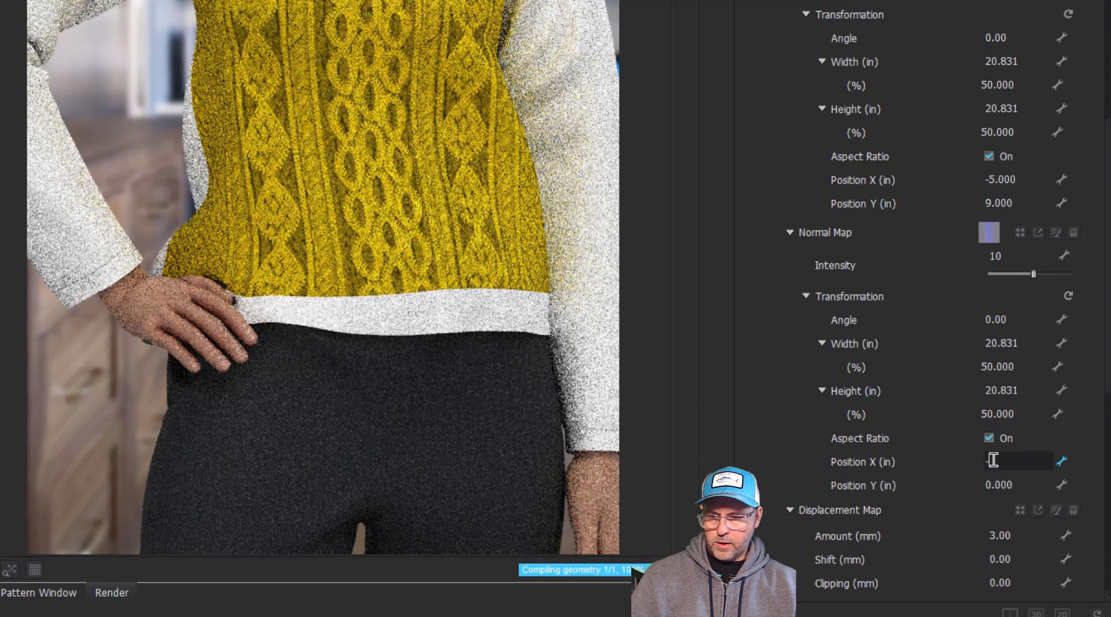
left_click(1001, 485)
type("9")
key("Return")
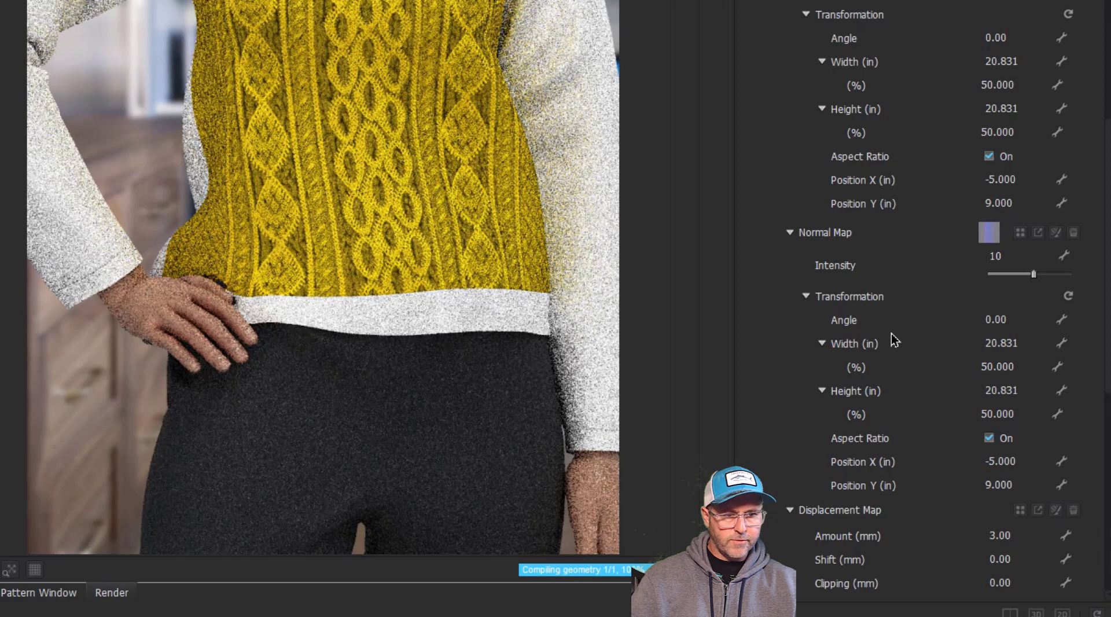
- Load SweatherWeather_1_DisplacementMap as the Front fabric's displacement map
scroll(892, 333, "down", 5)
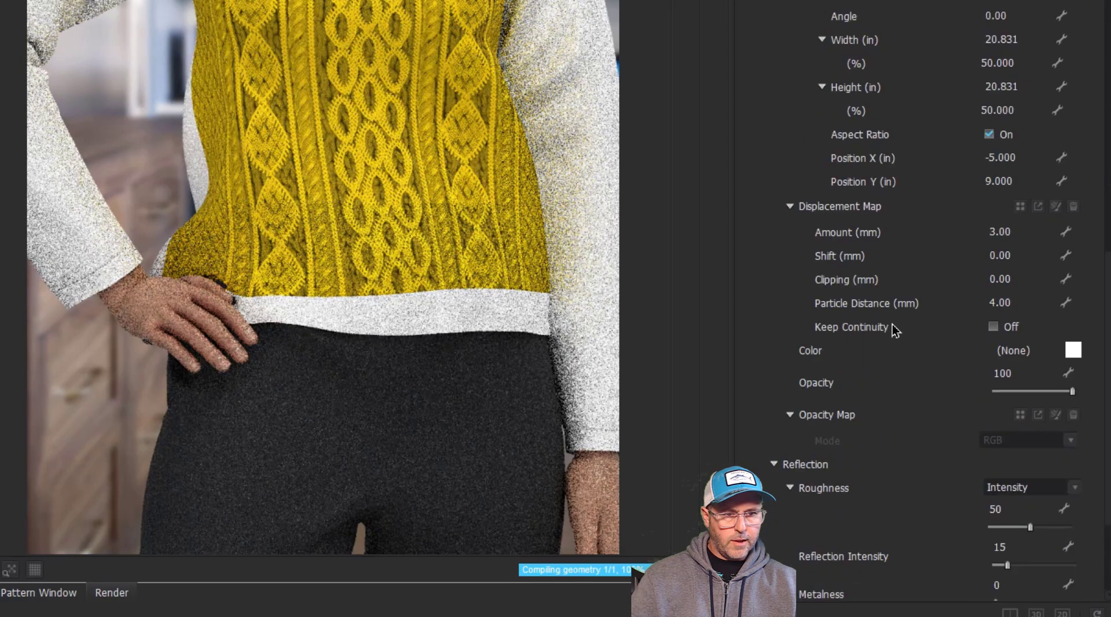
left_click(1019, 206)
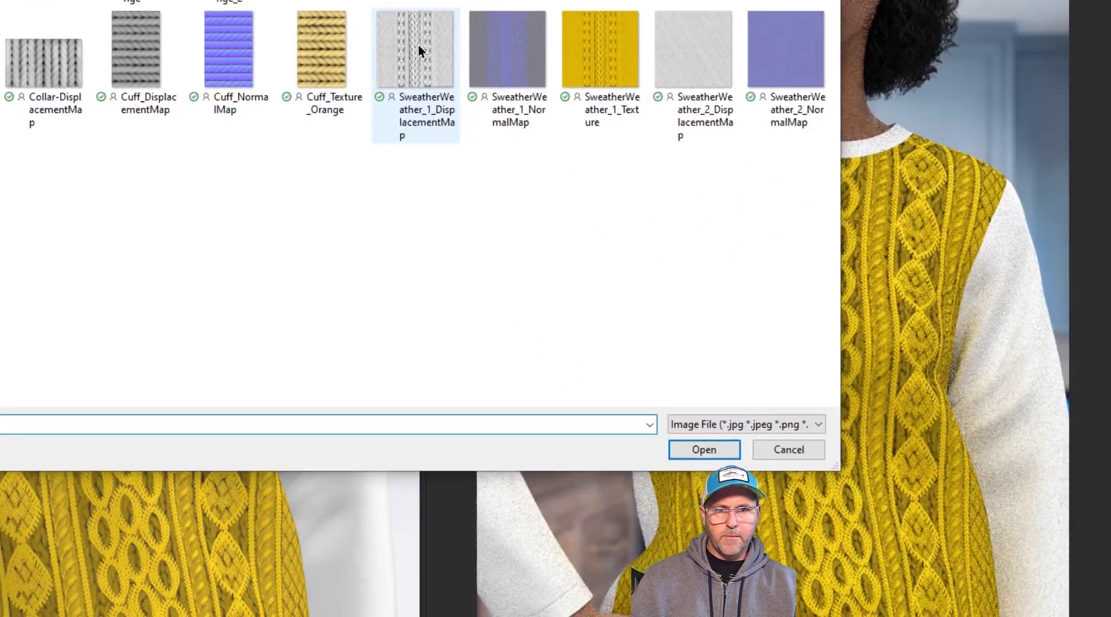
double_click(419, 51)
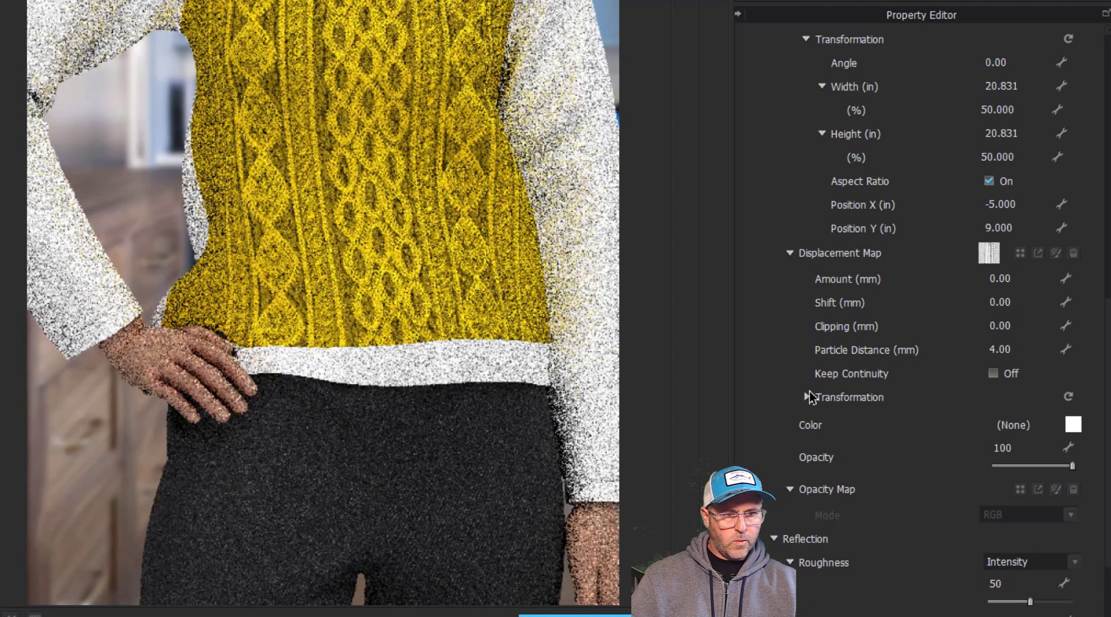
- Scale the Front fabric's displacement map to 50% and set its Position X to -5 in and Position Y to 9 in
left_click(807, 398)
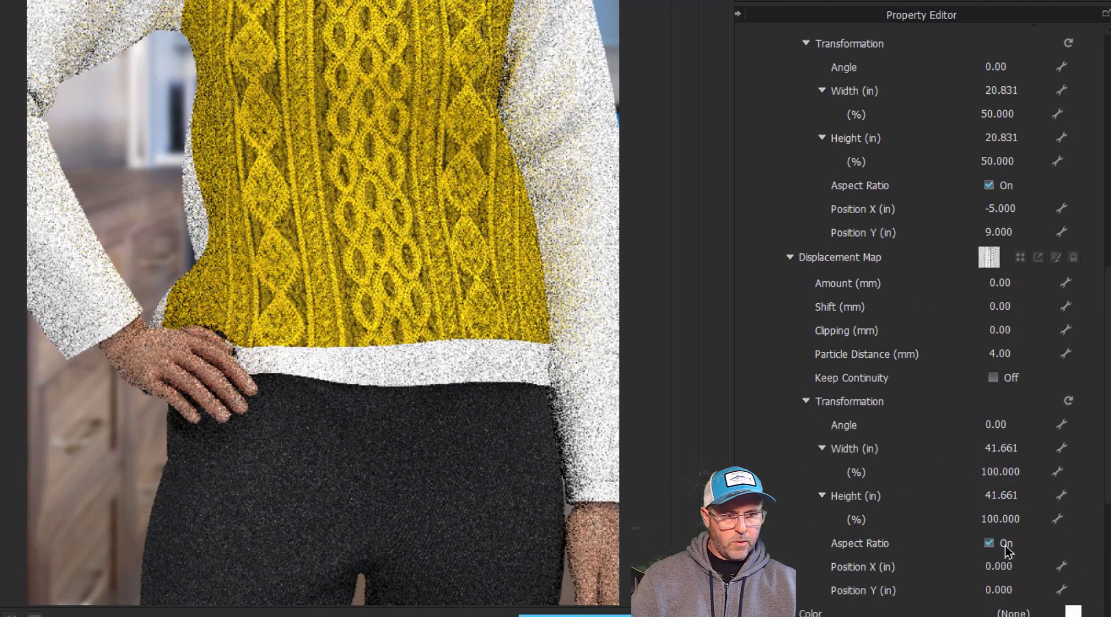
left_click(1000, 566)
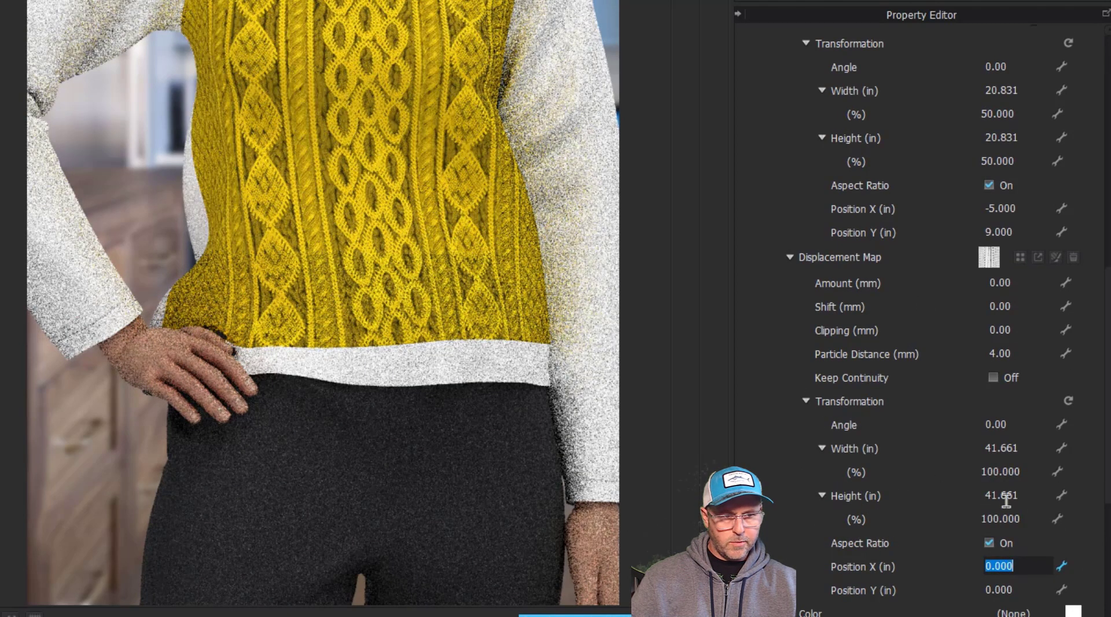
left_click(1005, 470)
type("50")
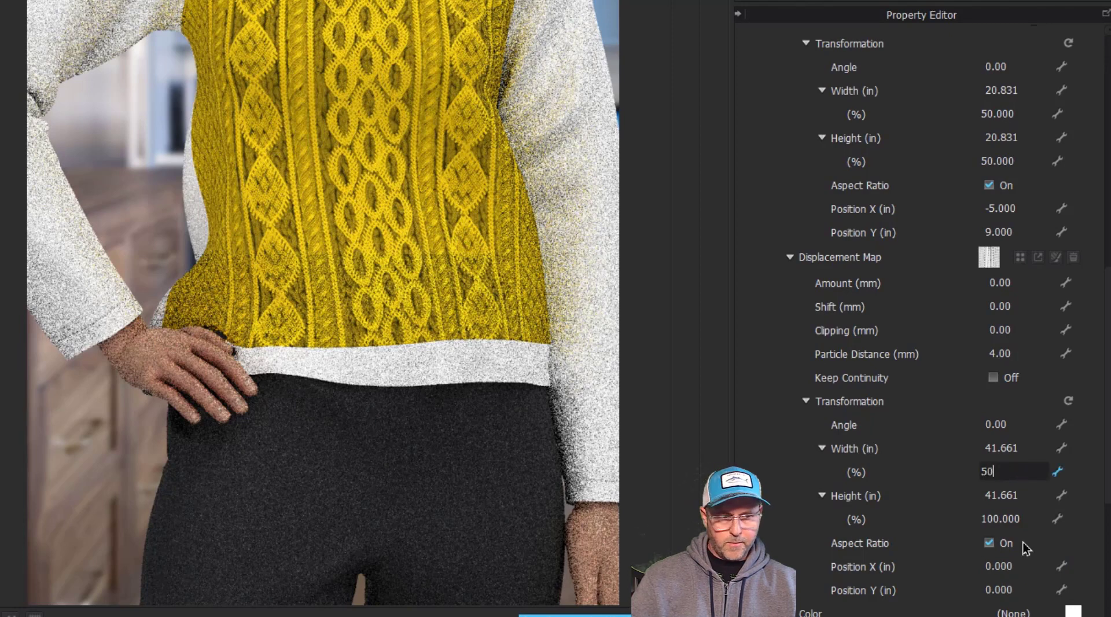
left_click(1010, 566)
type("-")
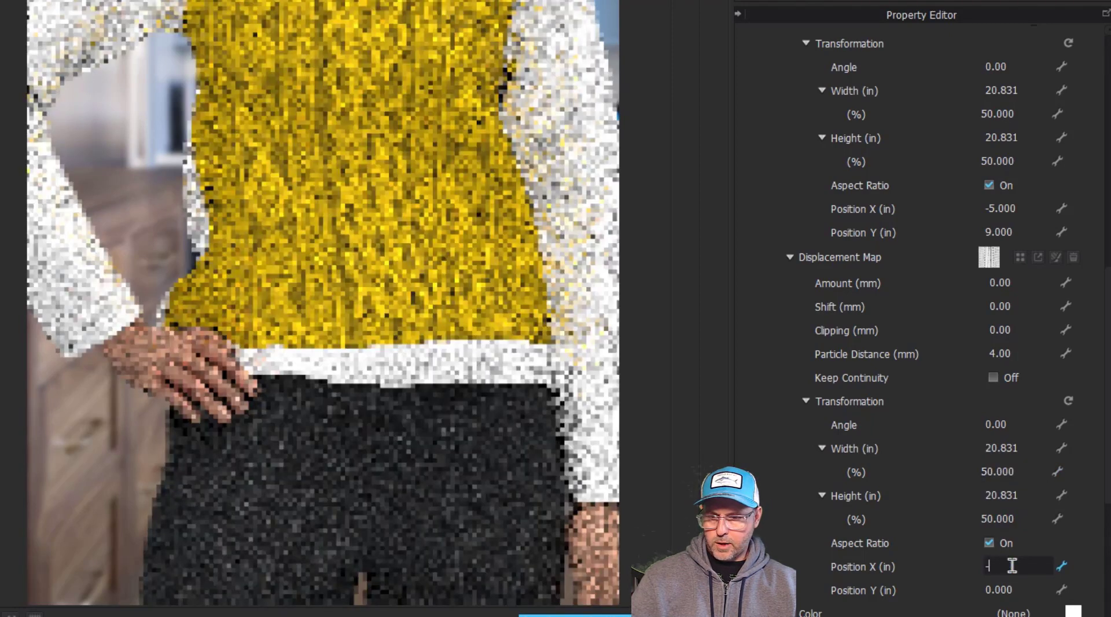
type("5")
left_click(1012, 589)
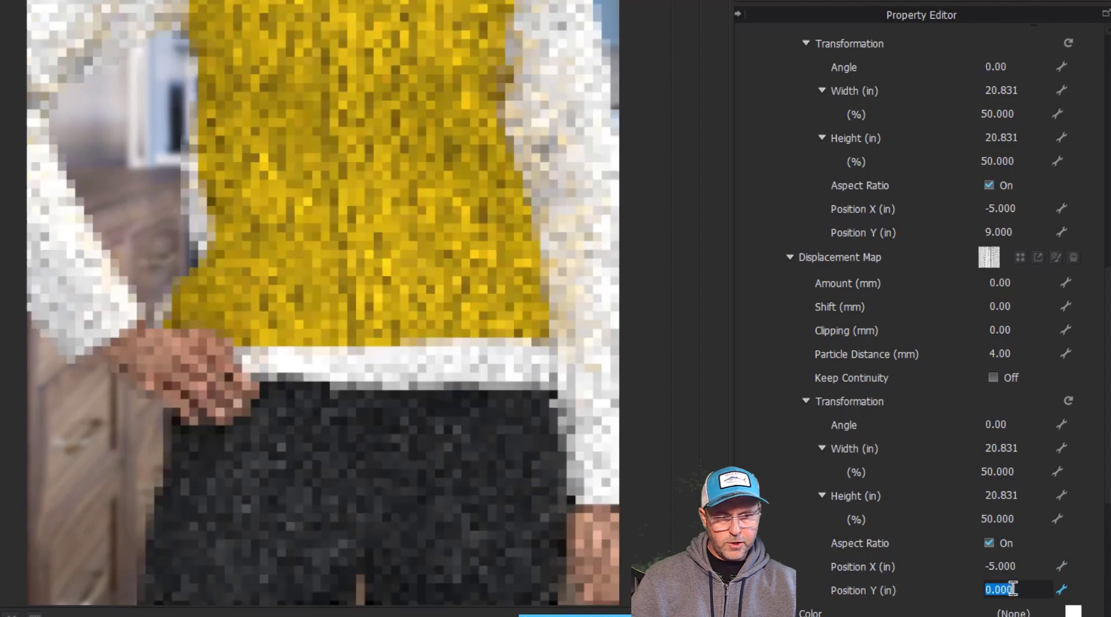
type("9")
key("Return")
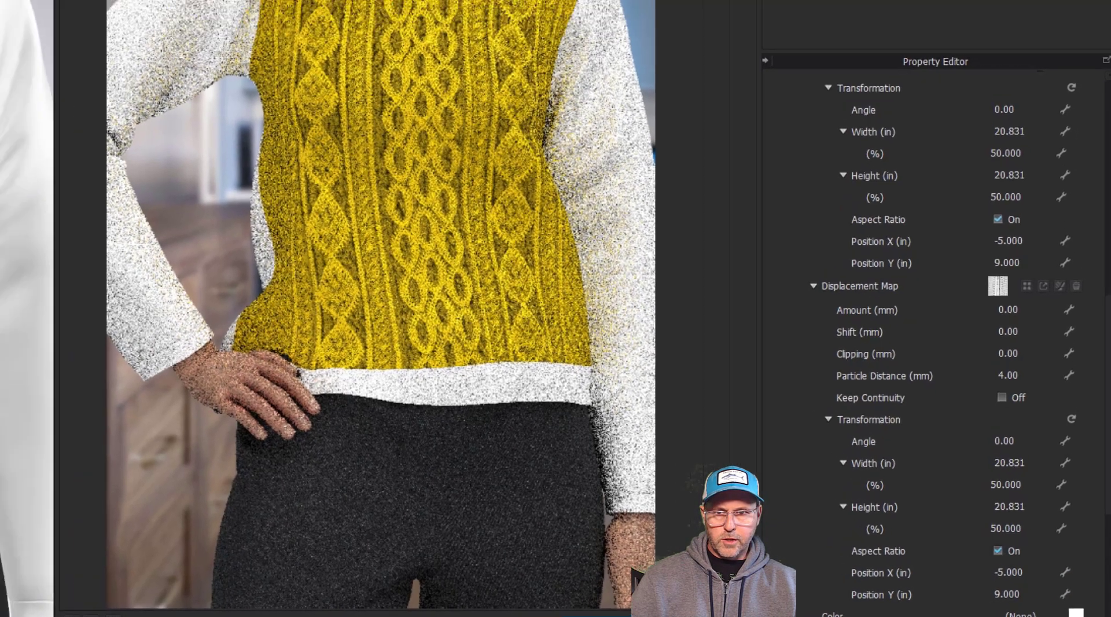
- Try a displacement Amount of 9 mm on the Front fabric, with the neckline framed in the render
scroll(249, 231, "up", 4)
middle_click_drag(243, 174, 265, 462)
scroll(265, 461, "up", 2)
right_click_drag(268, 461, 257, 443)
middle_click_drag(256, 442, 335, 409)
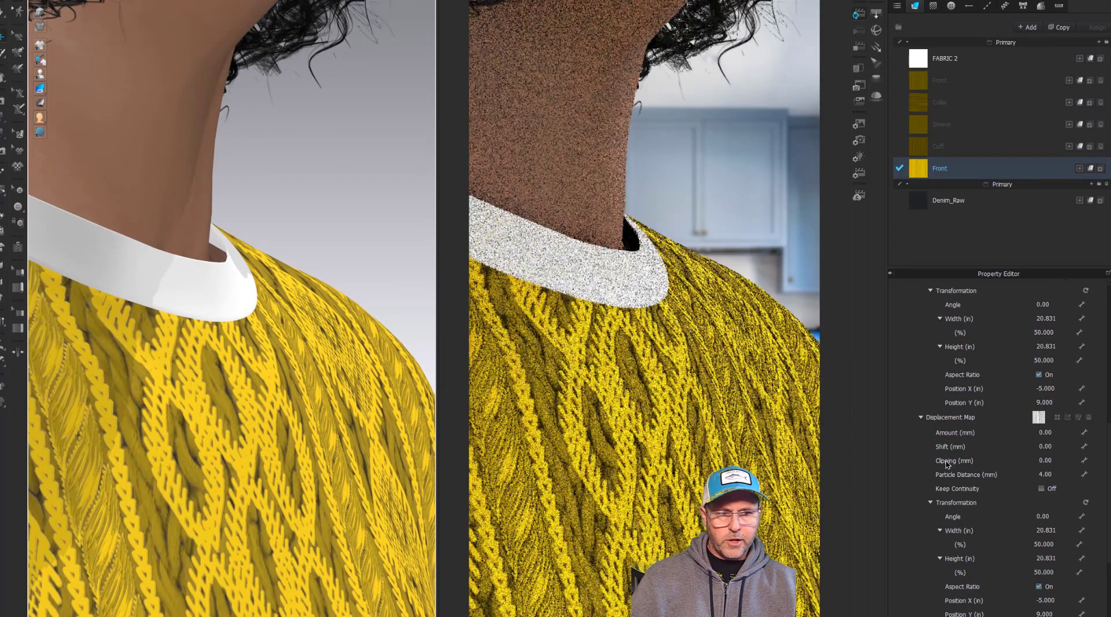
left_click(1045, 432)
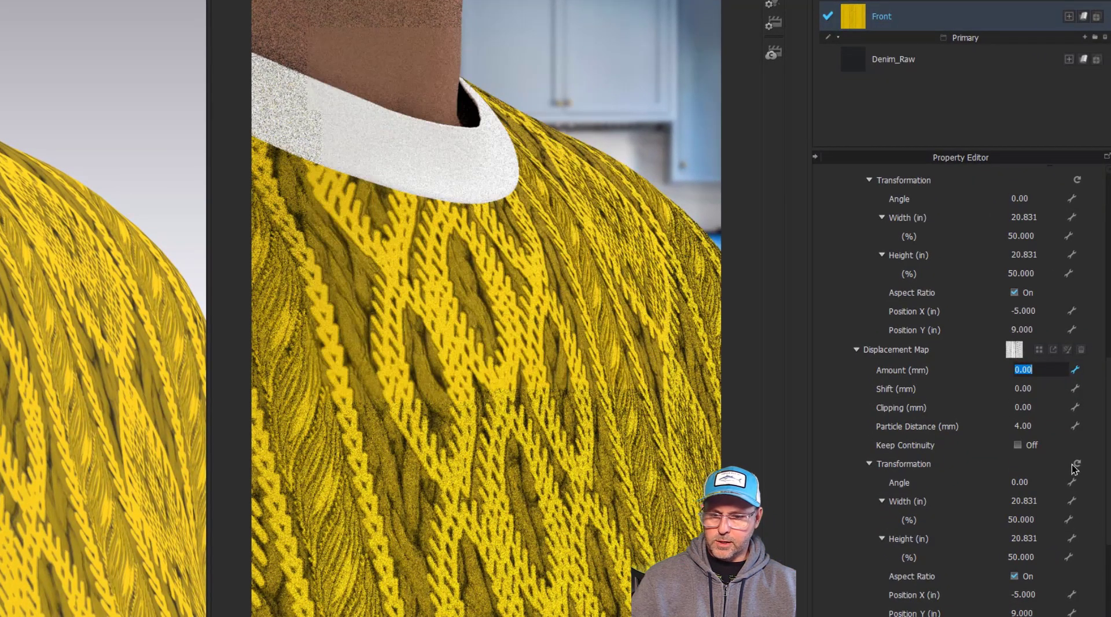
key("Return")
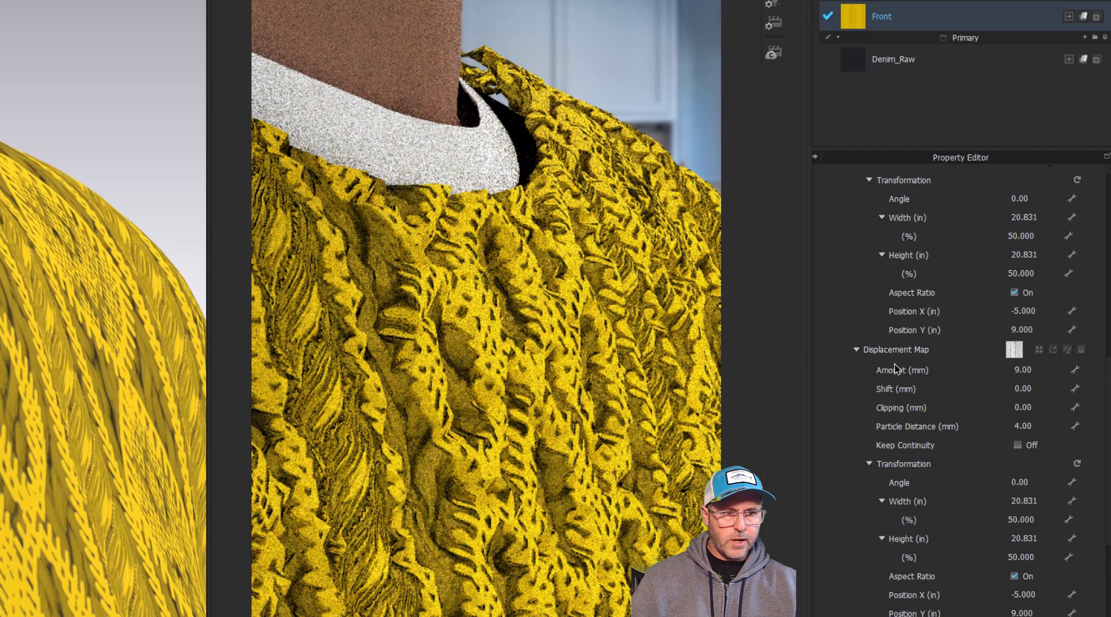
- Set the Front fabric's displacement Amount to 2 mm and Shift to -1 mm
left_click(1023, 371)
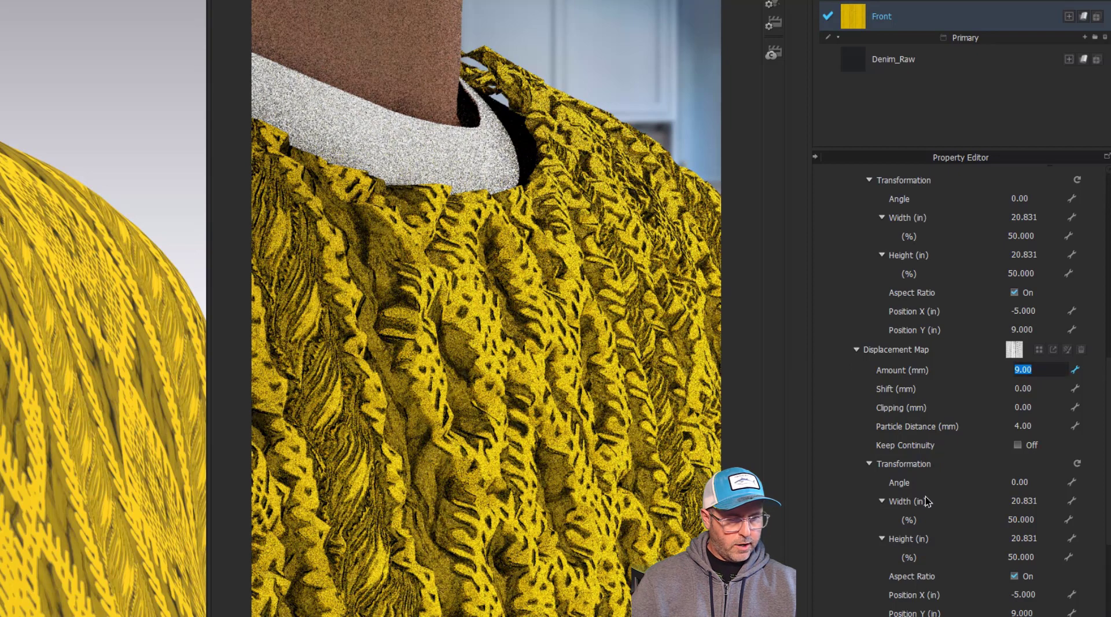
type("2")
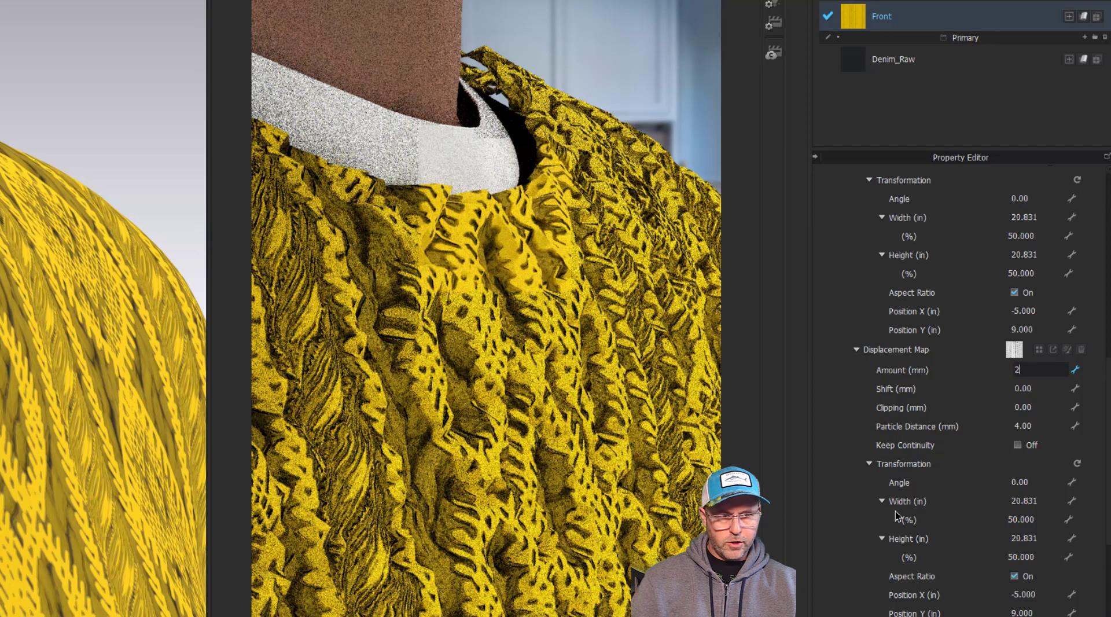
key("Return")
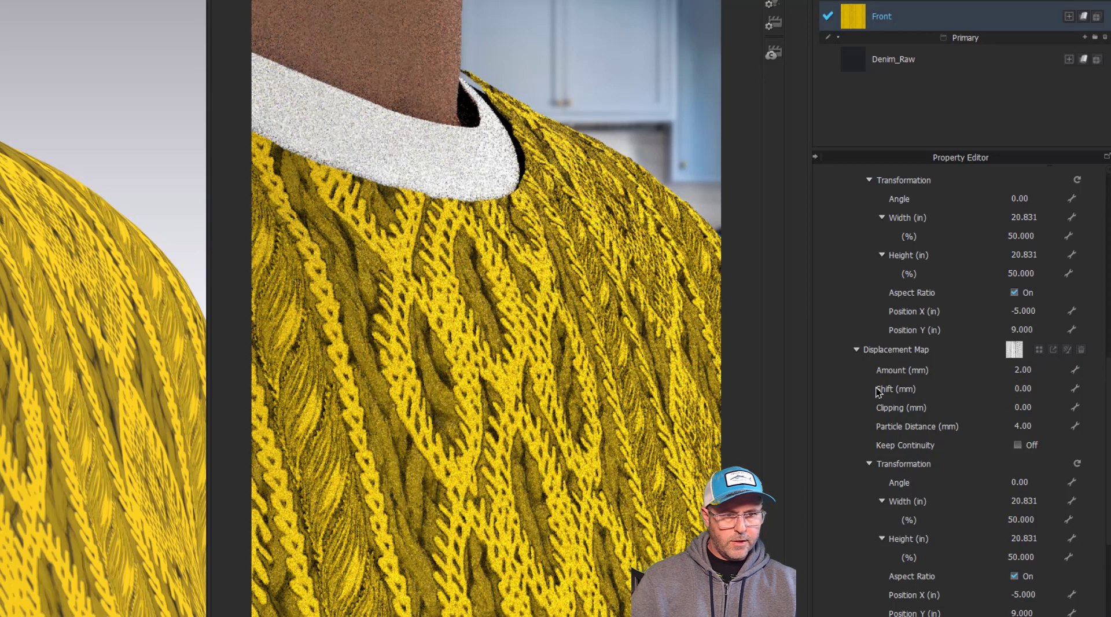
double_click(1030, 389)
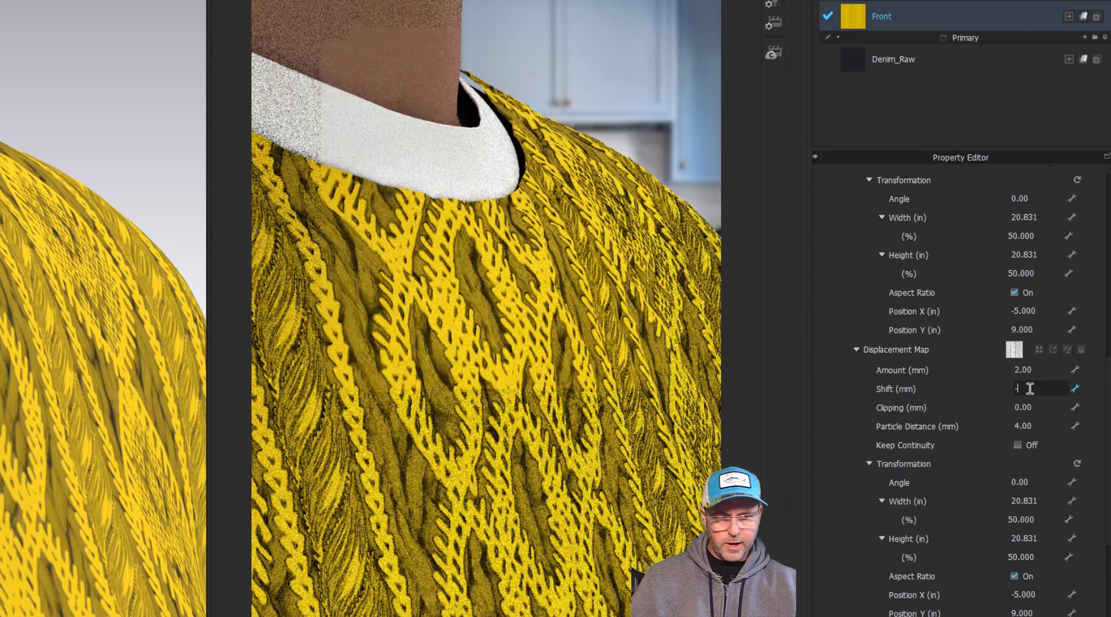
key("Return")
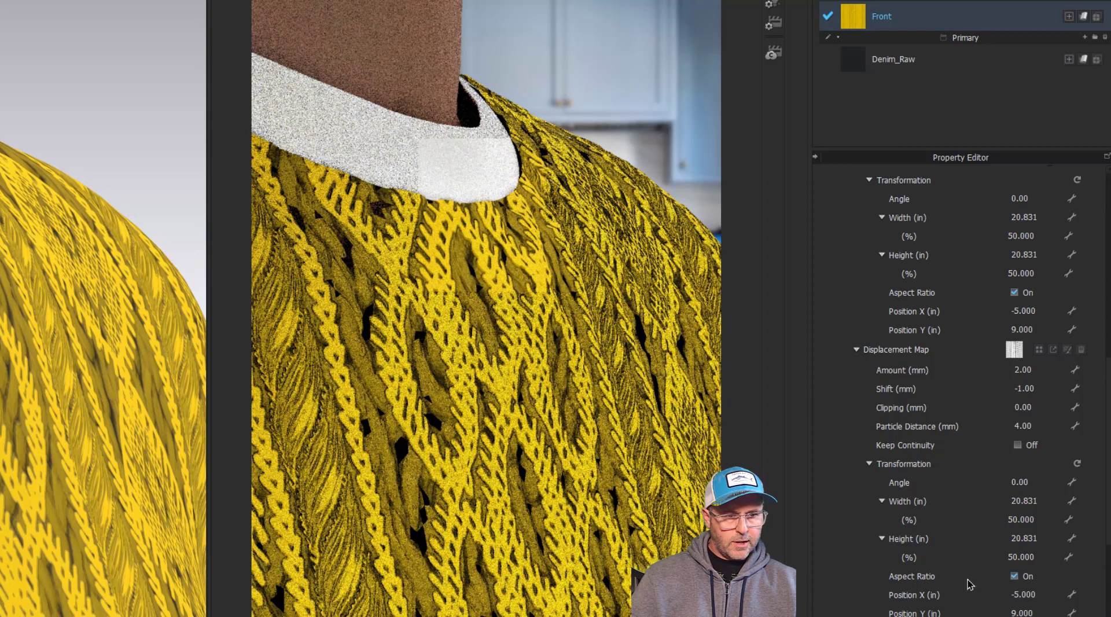
- Set the Front fabric's color to the grey hex value 777777
scroll(970, 584, "down", 3)
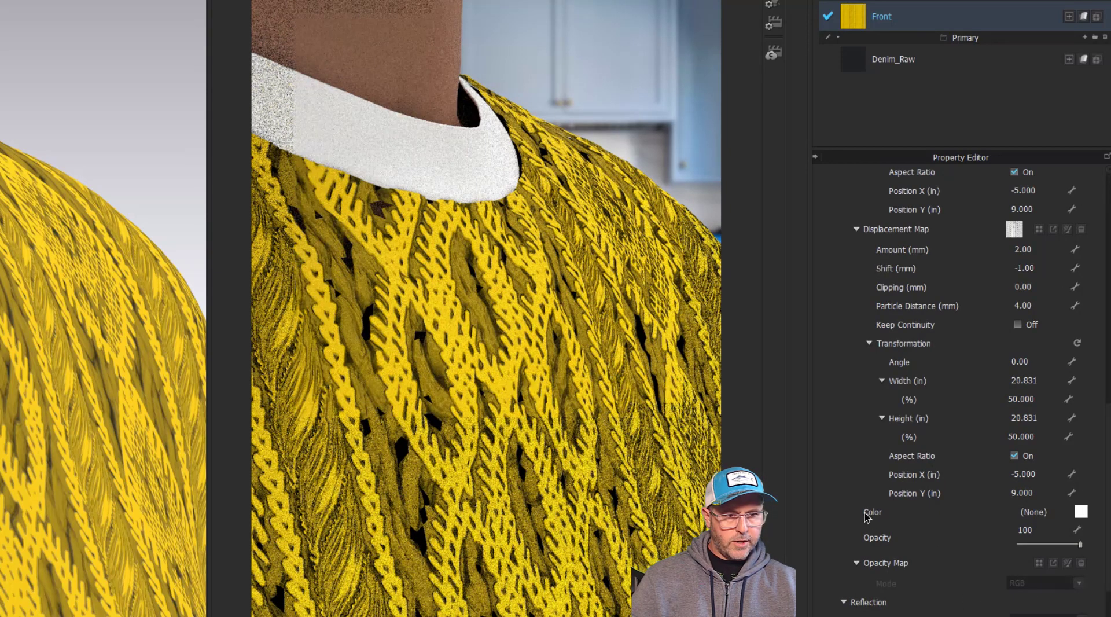
left_click(1081, 512)
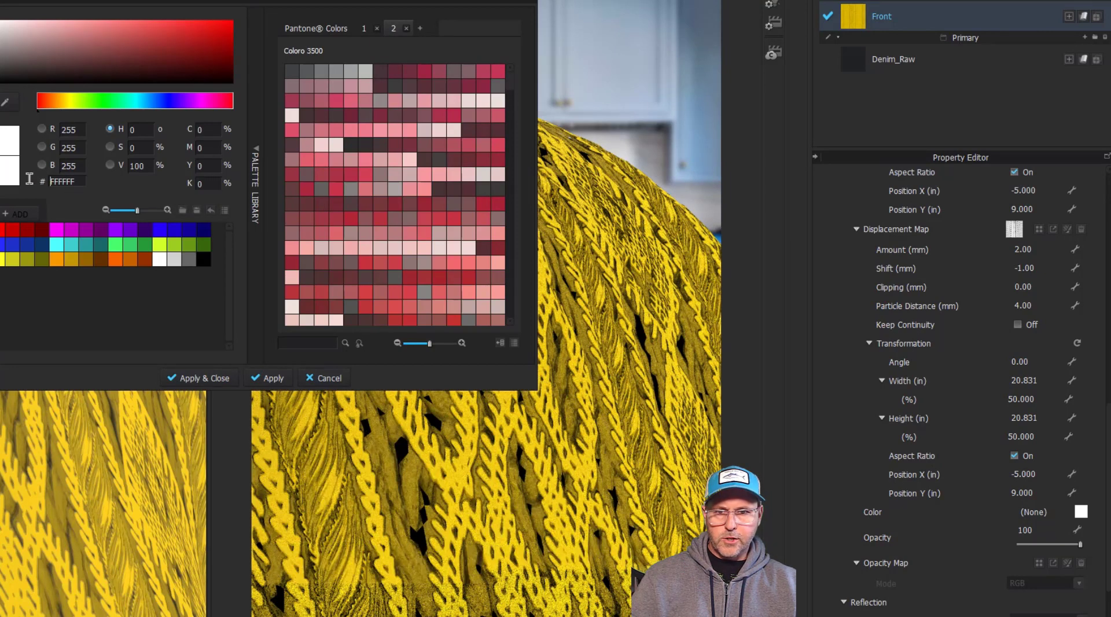
left_click_drag(51, 182, 83, 179)
type("777777")
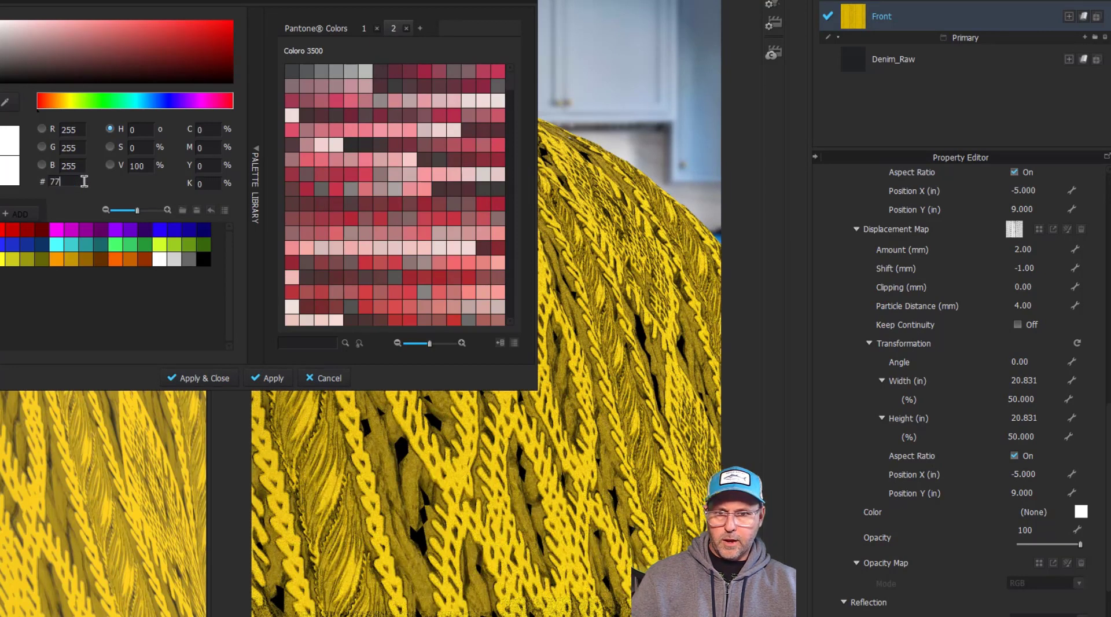
left_click(216, 380)
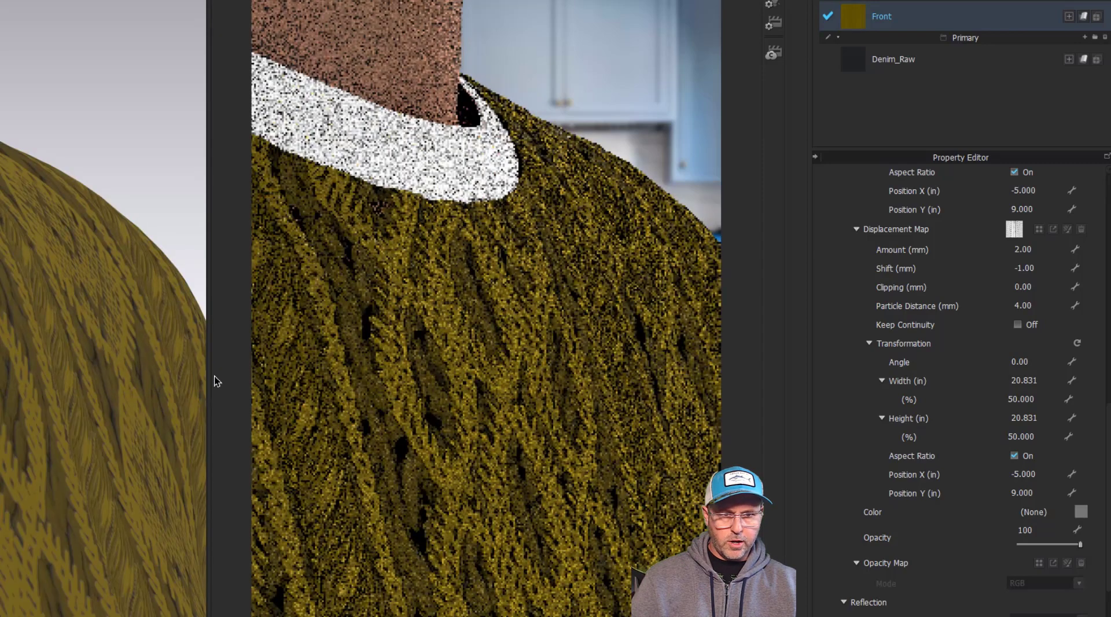
left_click(1081, 512)
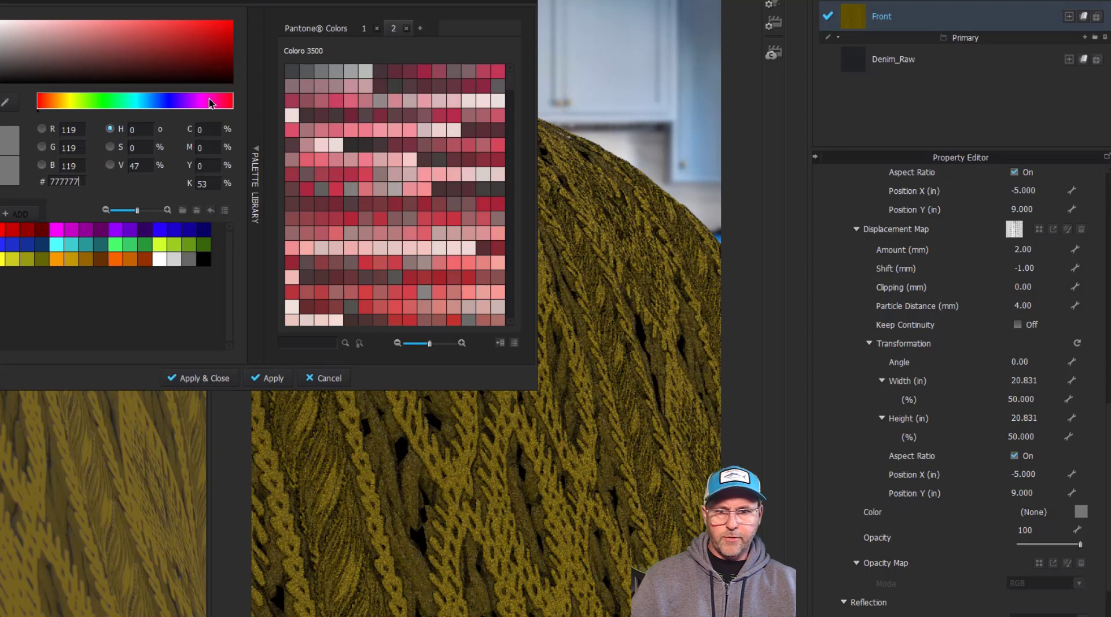
left_click(56, 230)
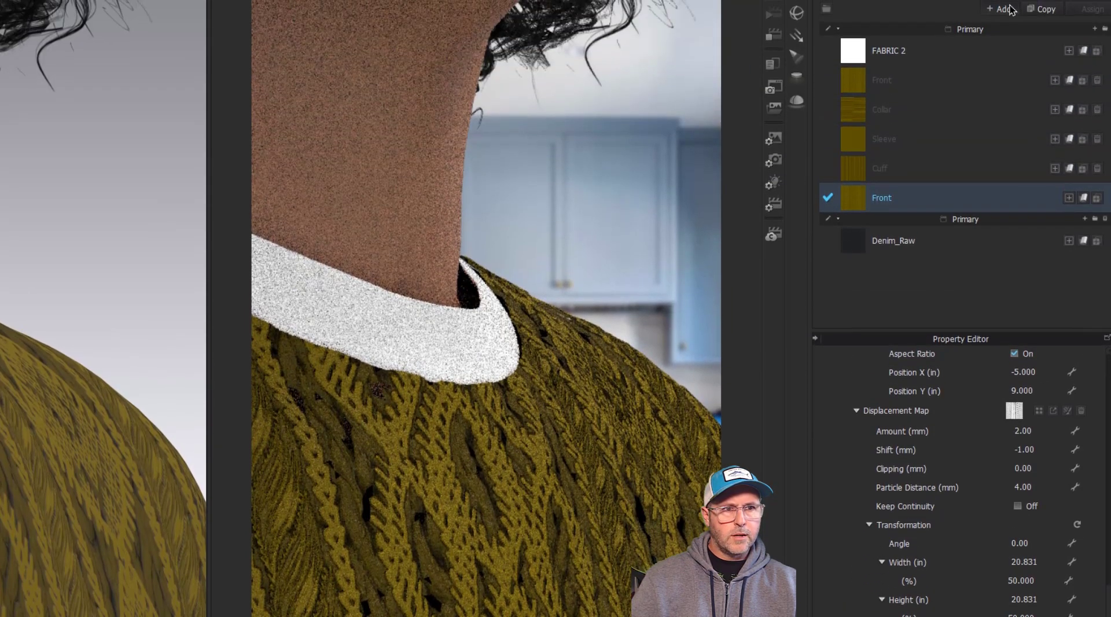
- Add a new fabric and name it Collar
left_click(1003, 8)
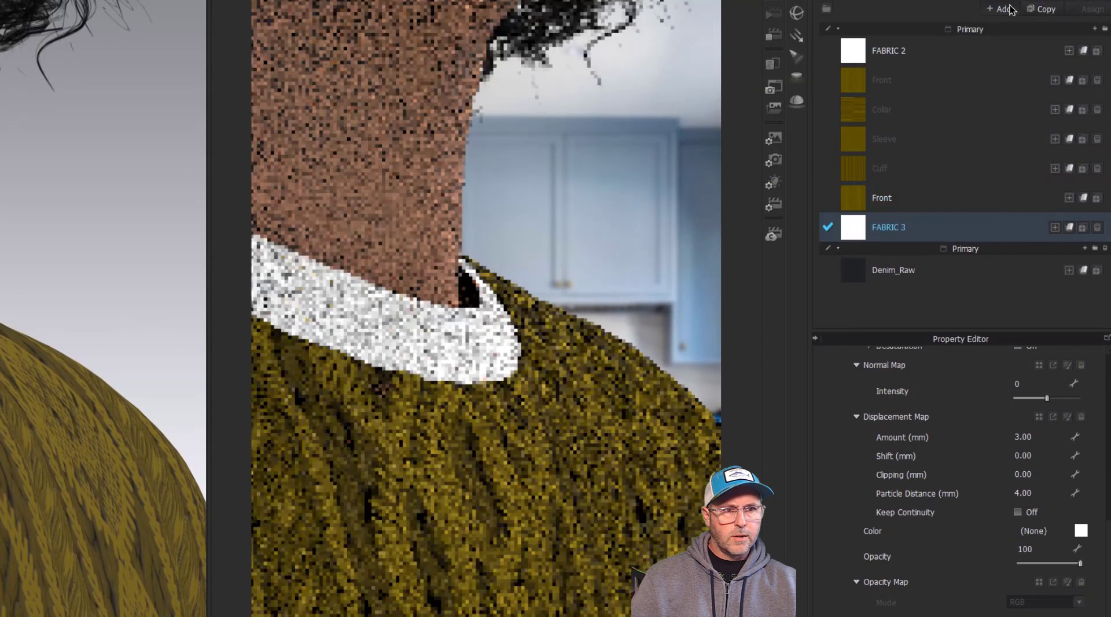
double_click(905, 229)
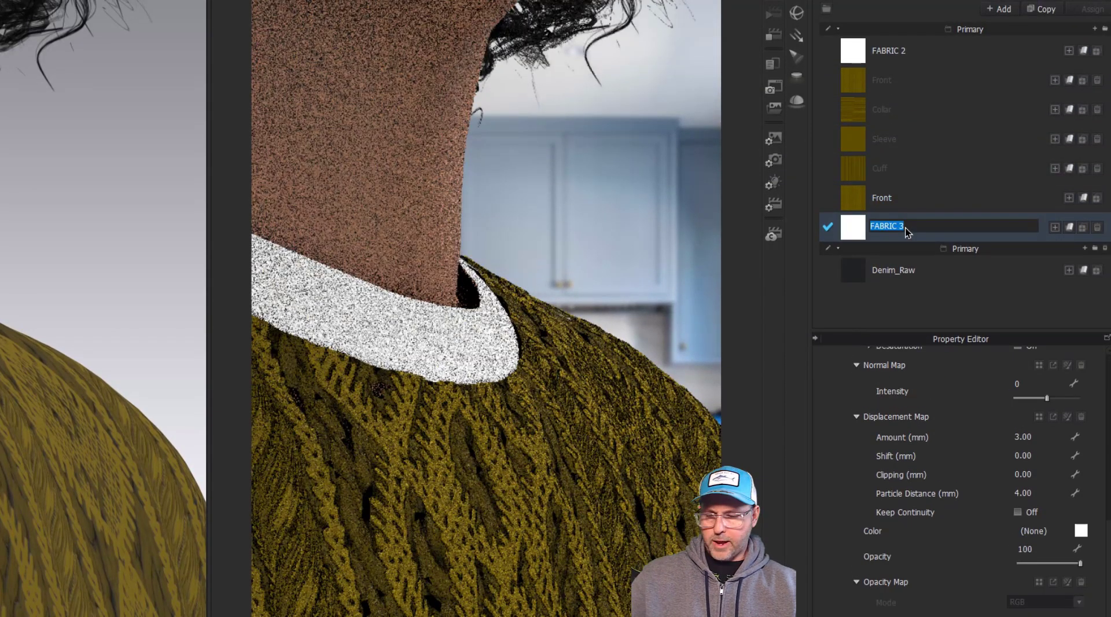
type("Collar")
key("Return")
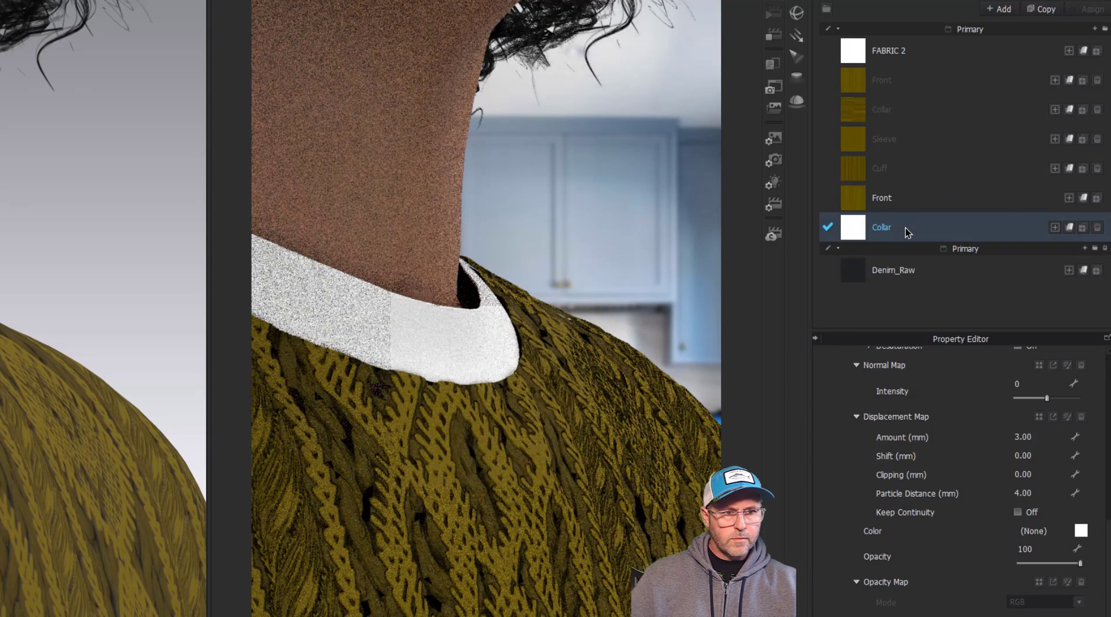
- Turn off Use Same Material as Front for the Collar fabric's back and side, returning to its front material
scroll(982, 577, "up", 5)
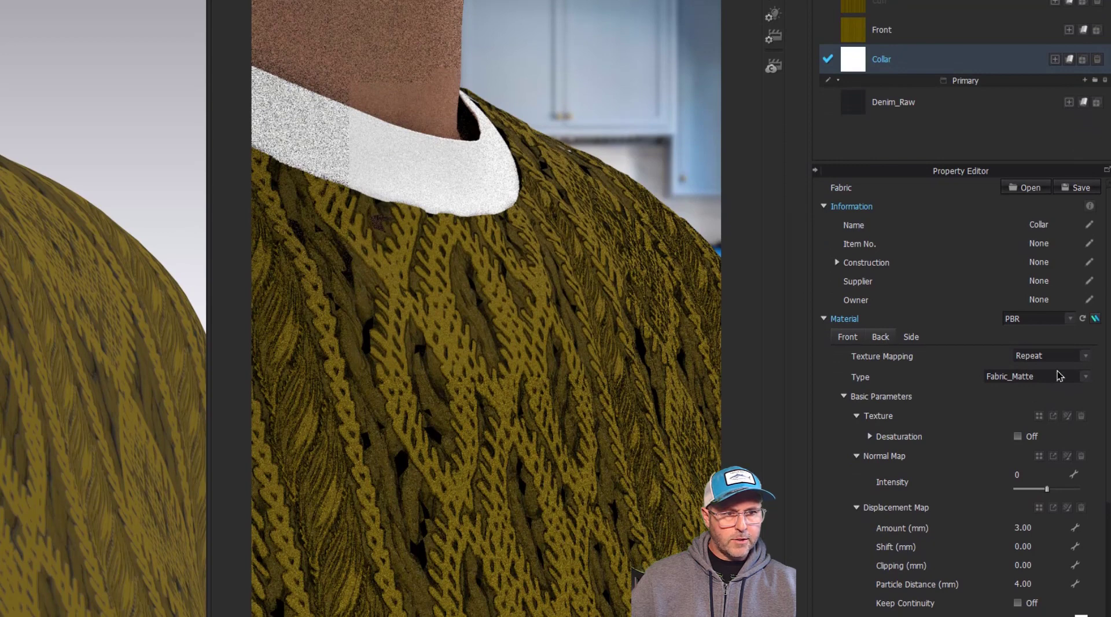
left_click(1025, 357)
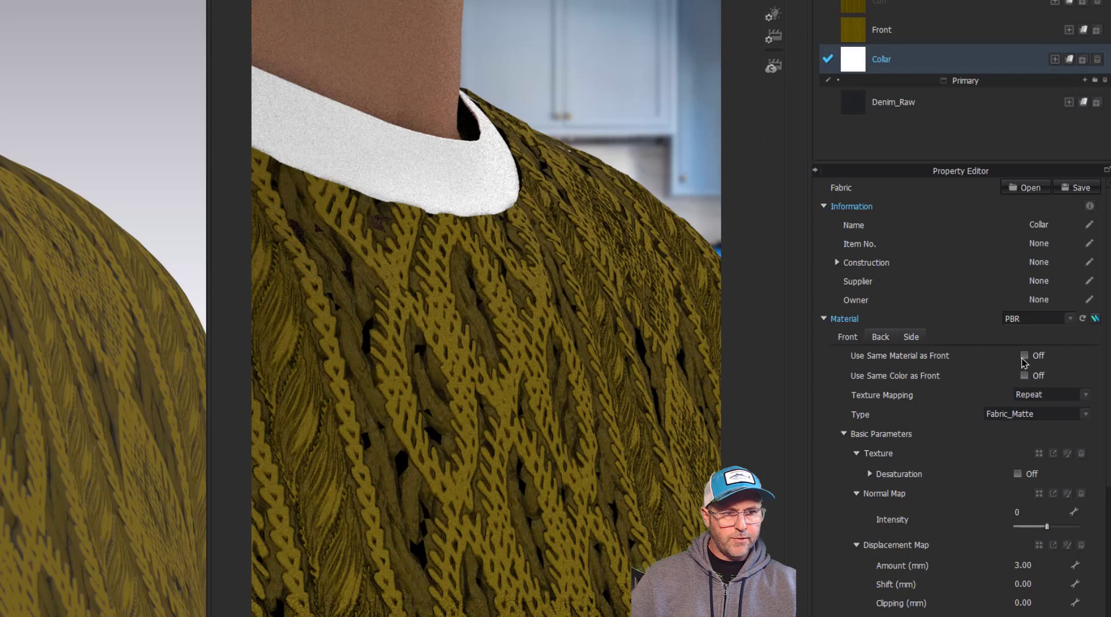
left_click(911, 336)
left_click(1026, 357)
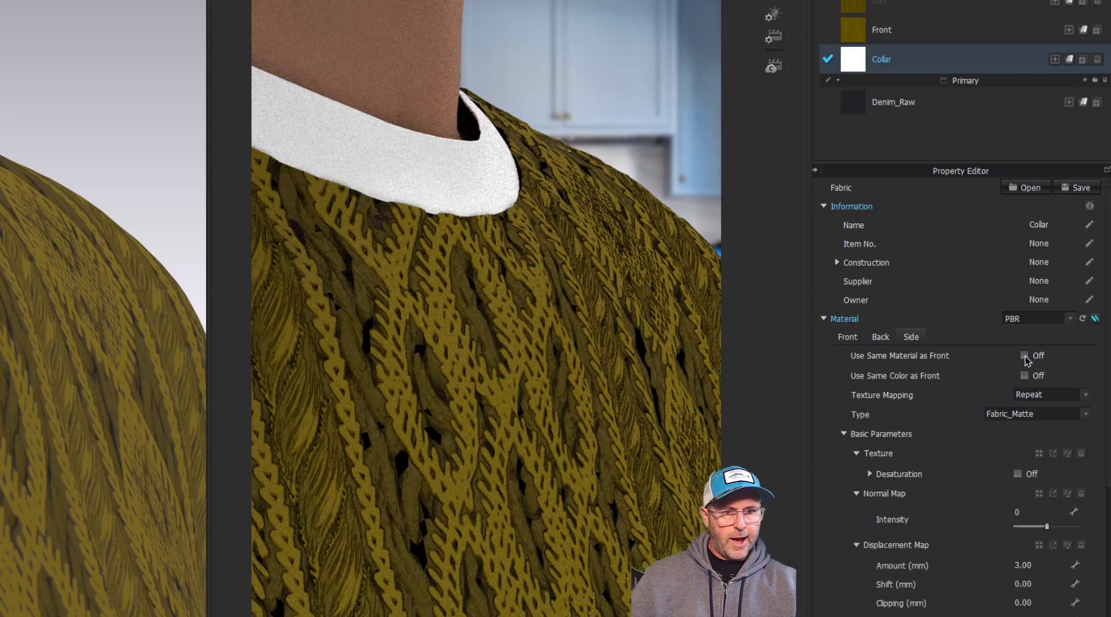
left_click(849, 338)
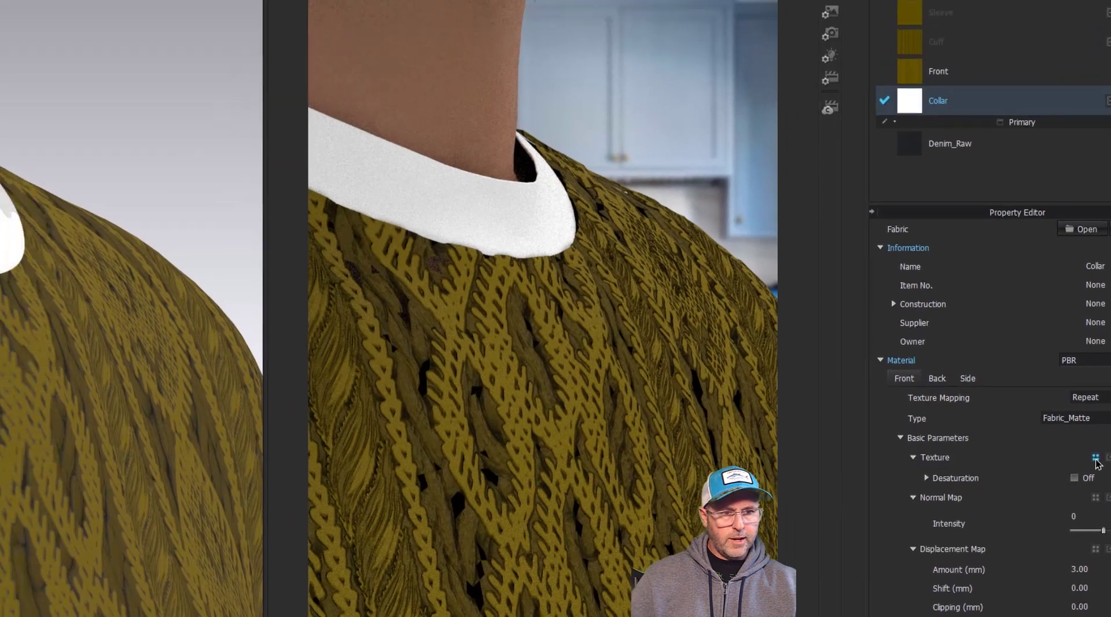
- Load the yellow rib-knit texture on the Collar fabric at 3% scale and assign the fabric to the collar
left_click(1039, 416)
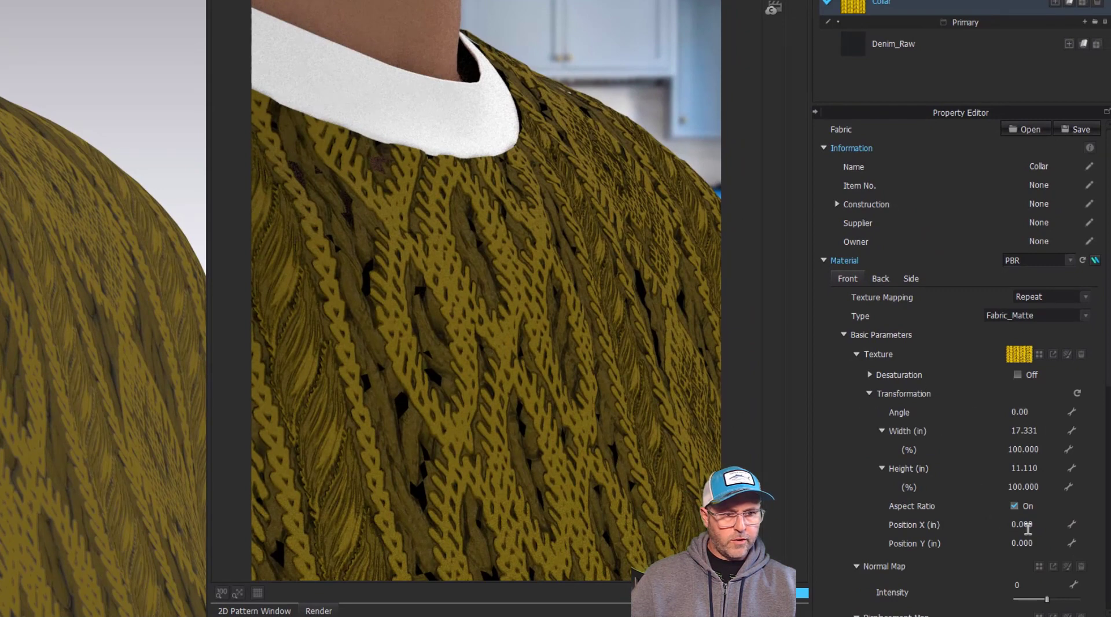
left_click(1026, 485)
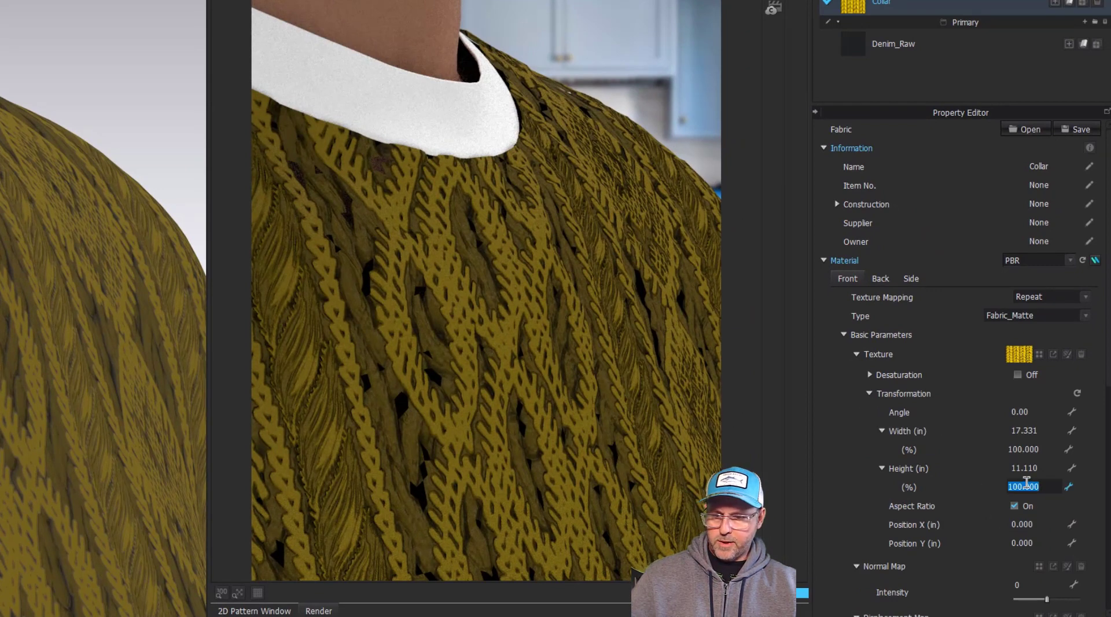
type("3")
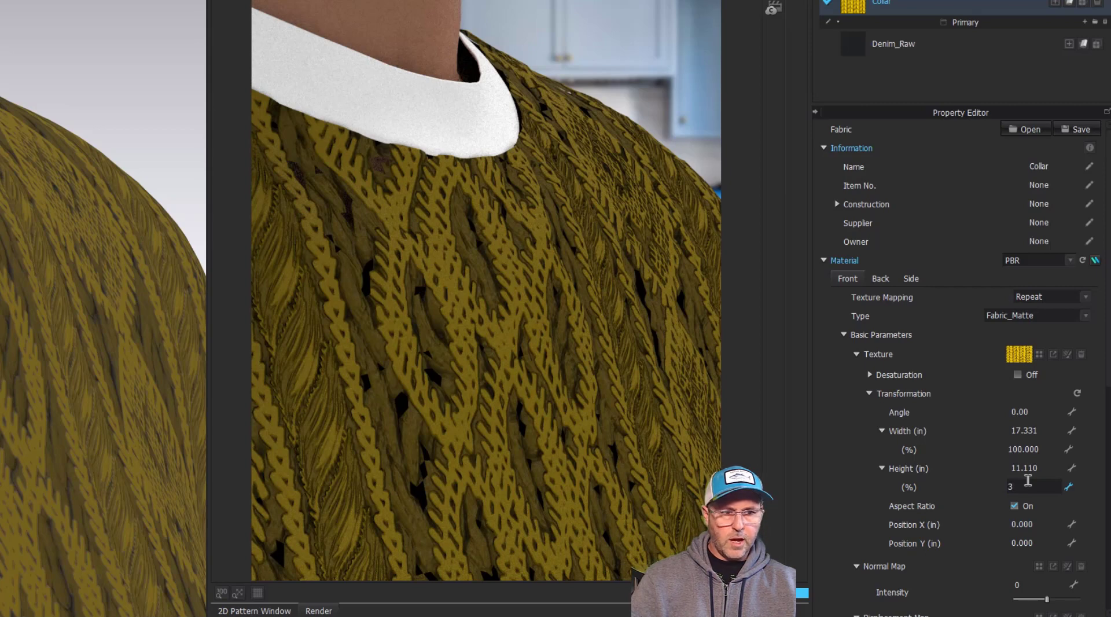
key("Return")
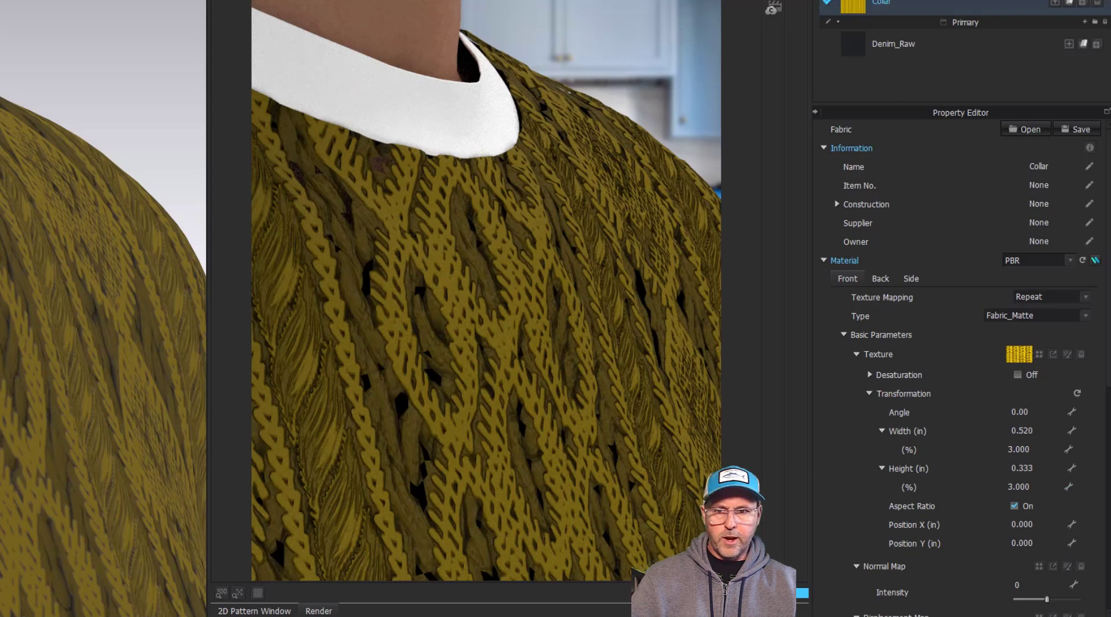
left_click(547, 138)
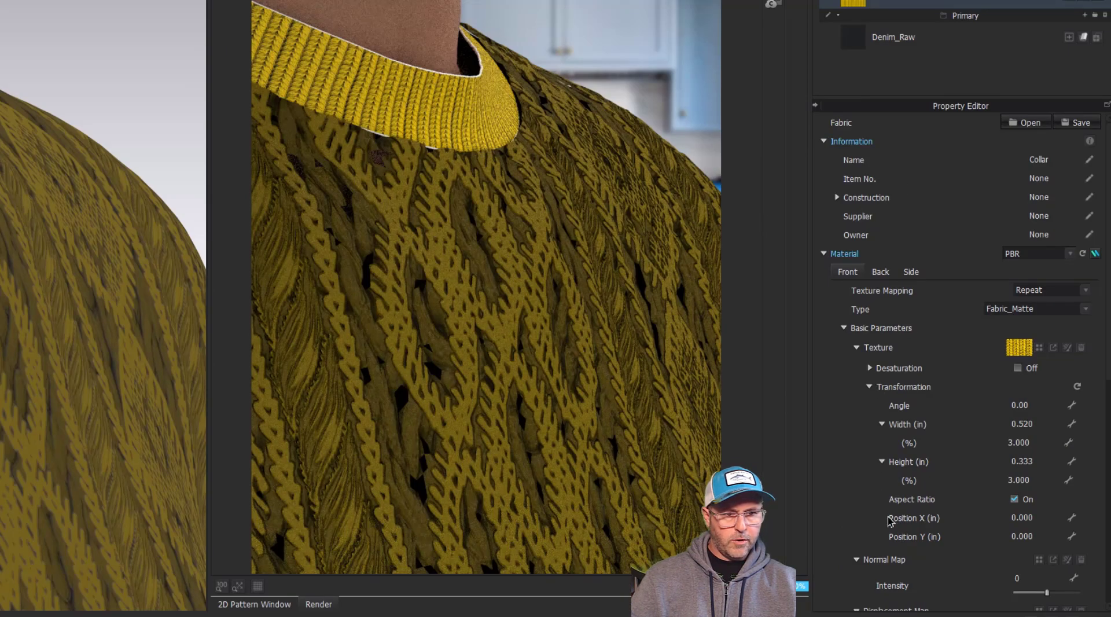
- Load the rib-knit normal map on the Collar fabric at intensity 10 and set its scale to 3%
scroll(897, 521, "down", 2)
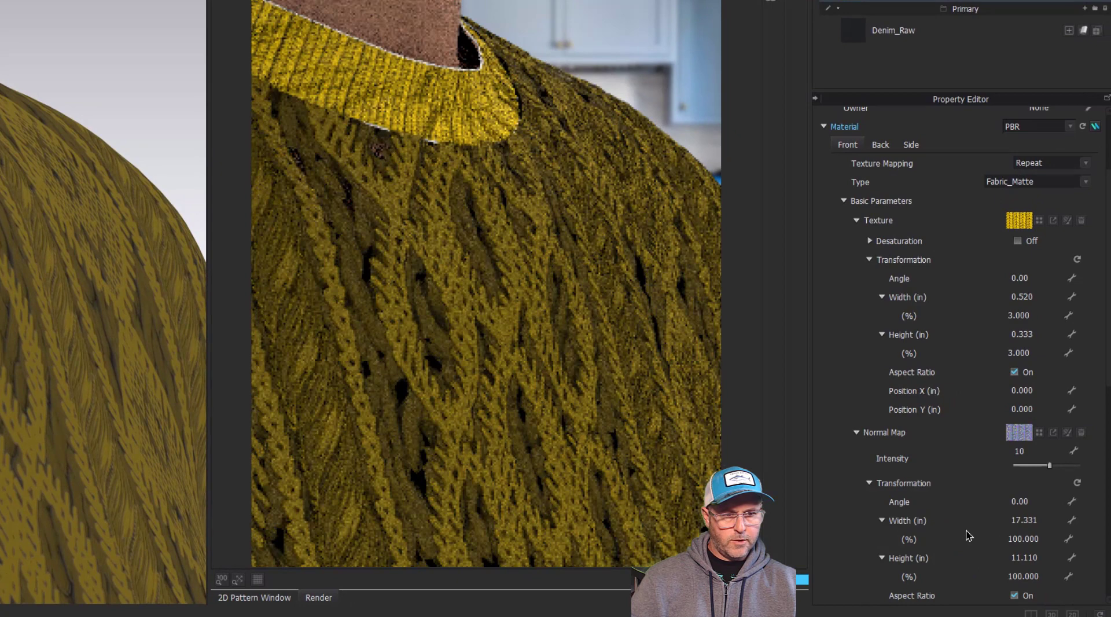
left_click(1020, 539)
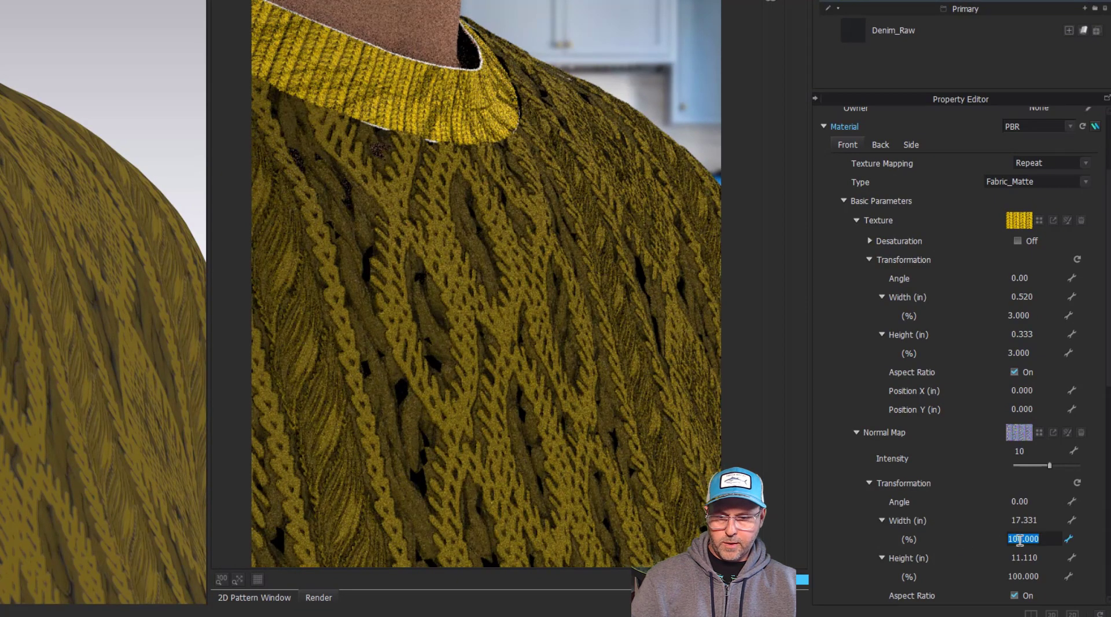
type("3")
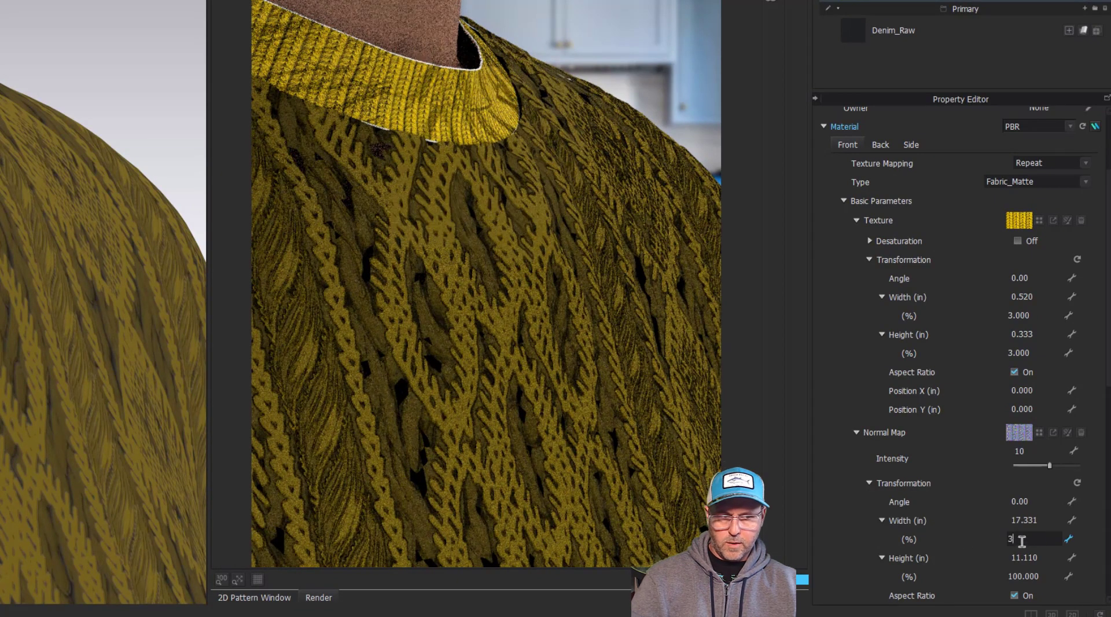
key("Return")
- Load the rib-knit displacement map on the Collar fabric with a 1 mm amount and check the collar up close in the render
scroll(949, 494, "down", 5)
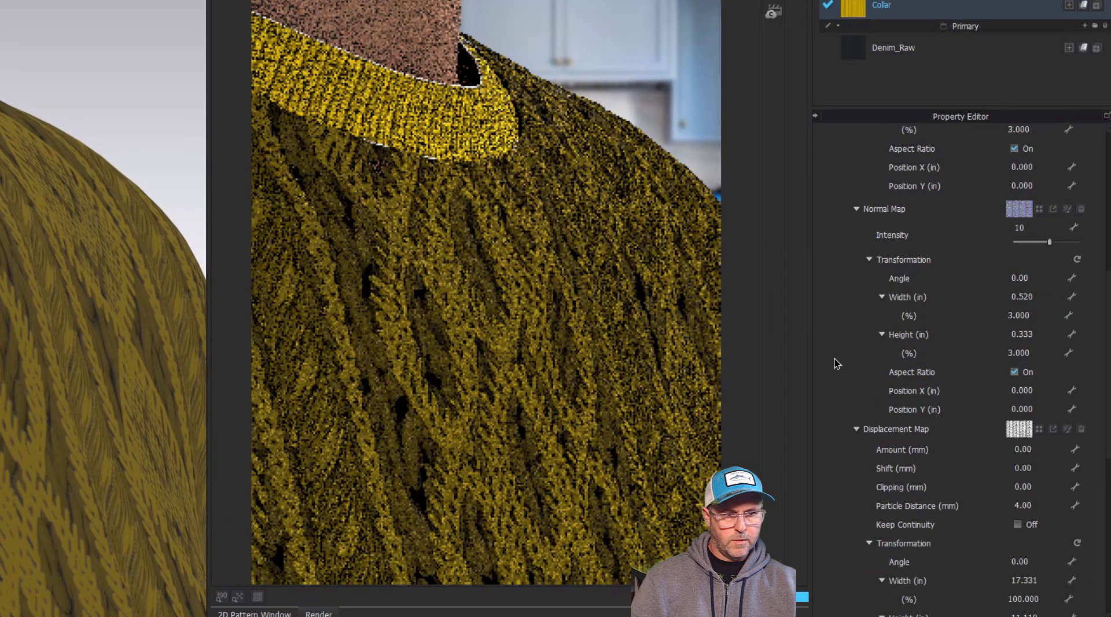
left_click(1024, 449)
type("1")
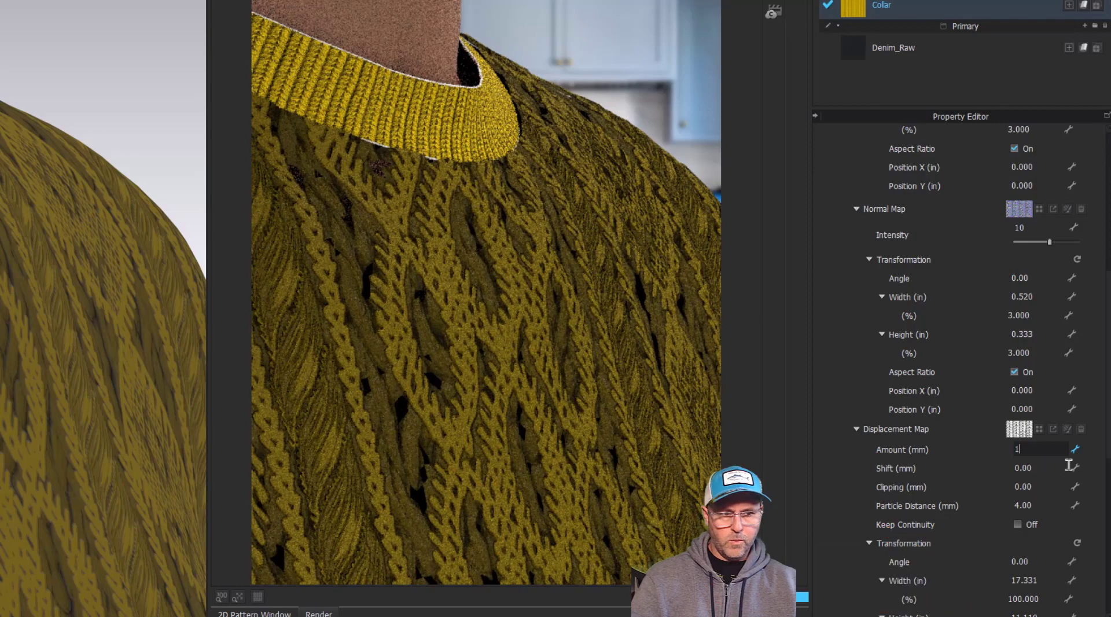
key("Return")
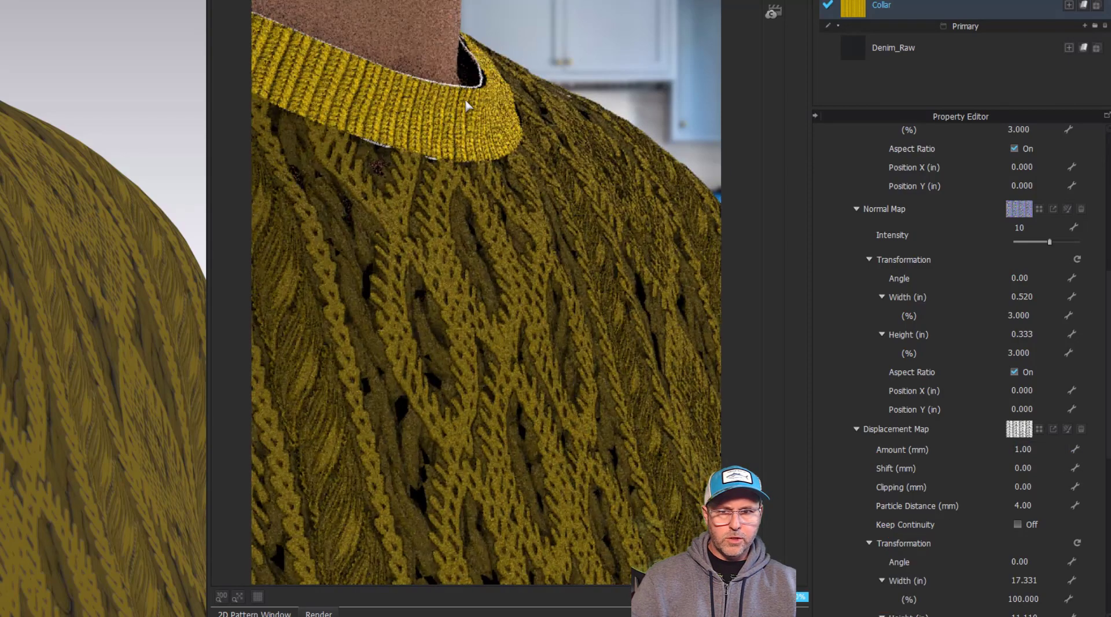
scroll(468, 106, "down", 3)
scroll(468, 110, "up", 5)
middle_click_drag(468, 111, 476, 265)
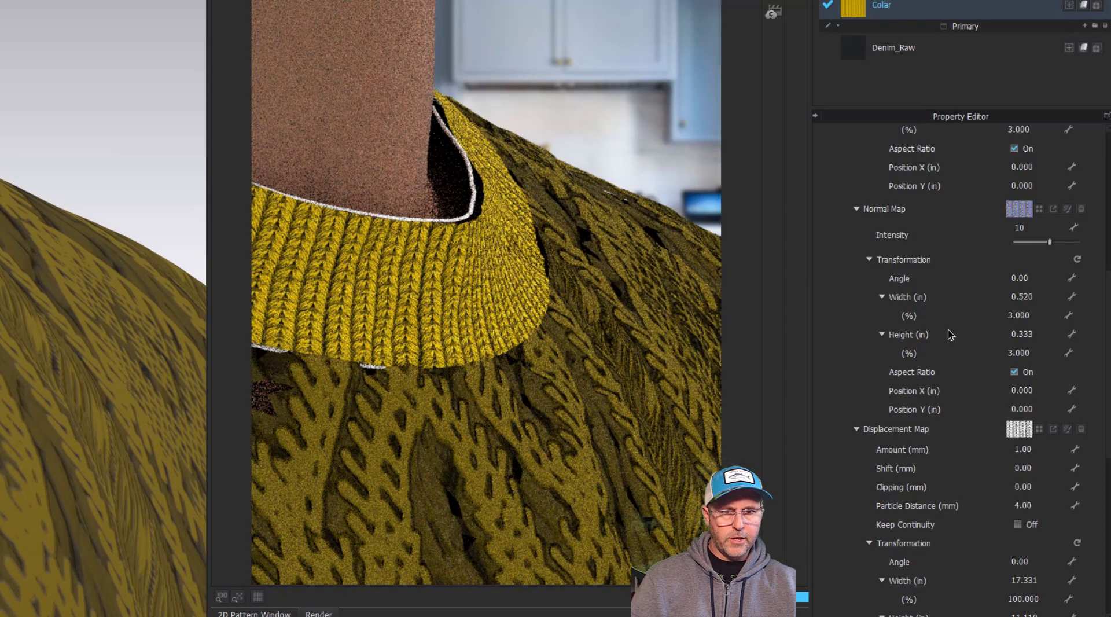
- Set the Collar fabric's side color to the grey hex value 777777
scroll(954, 337, "up", 6)
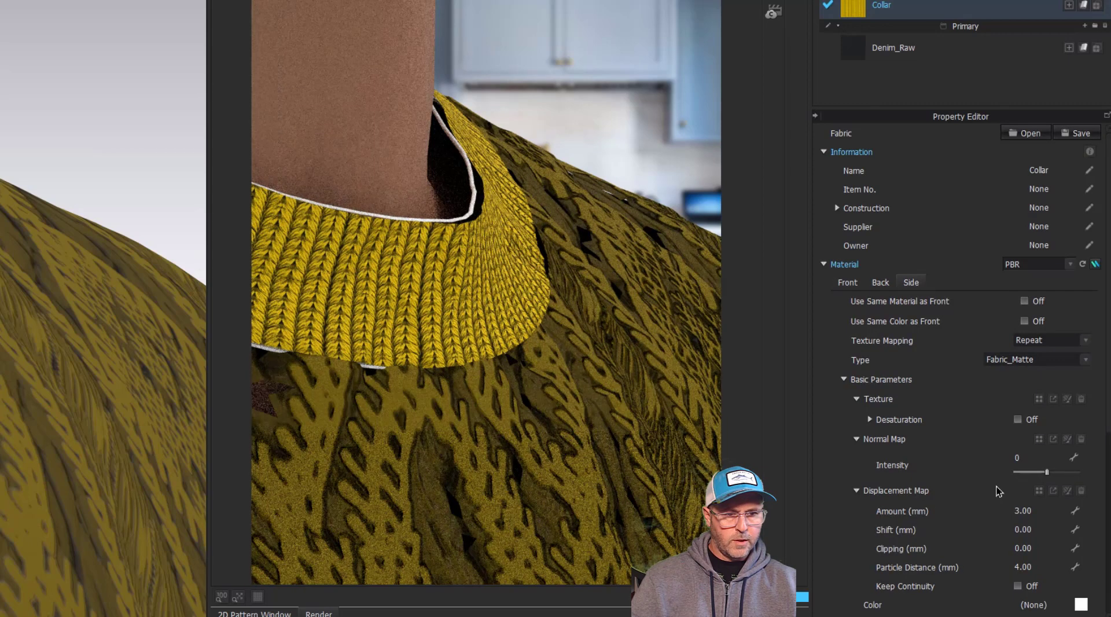
scroll(997, 498, "down", 3)
left_click(1083, 486)
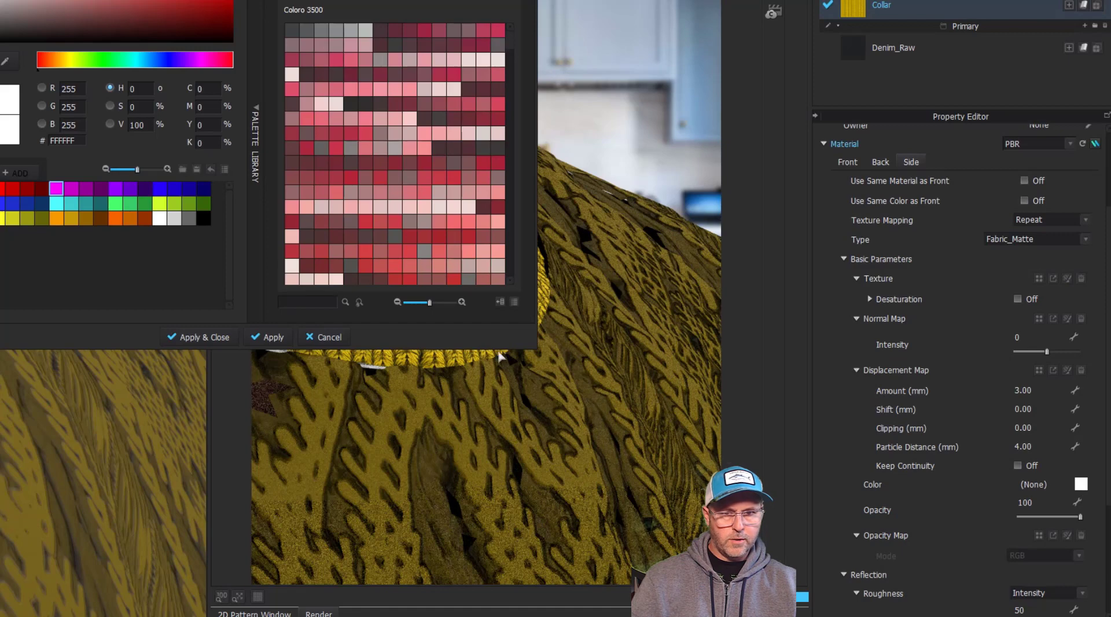
left_click_drag(49, 140, 101, 139)
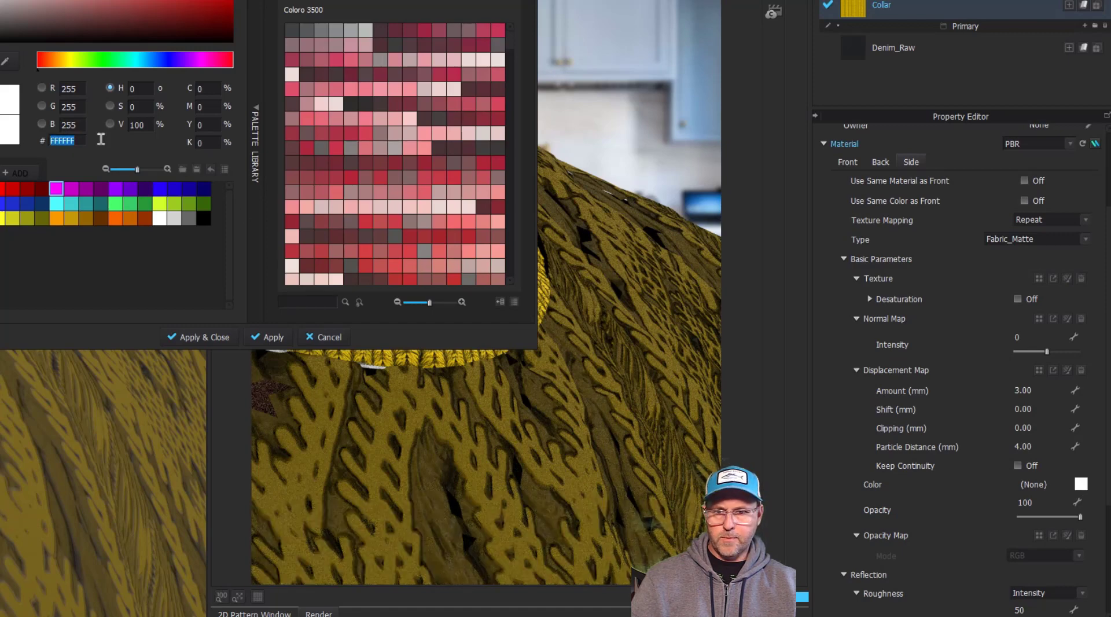
type("777777")
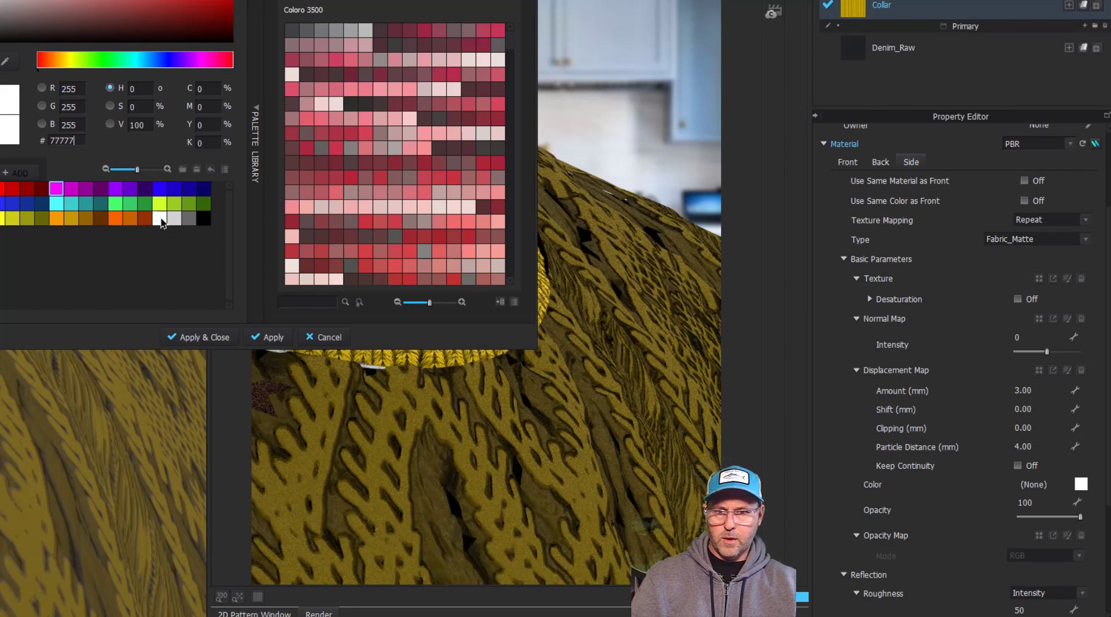
key("Return")
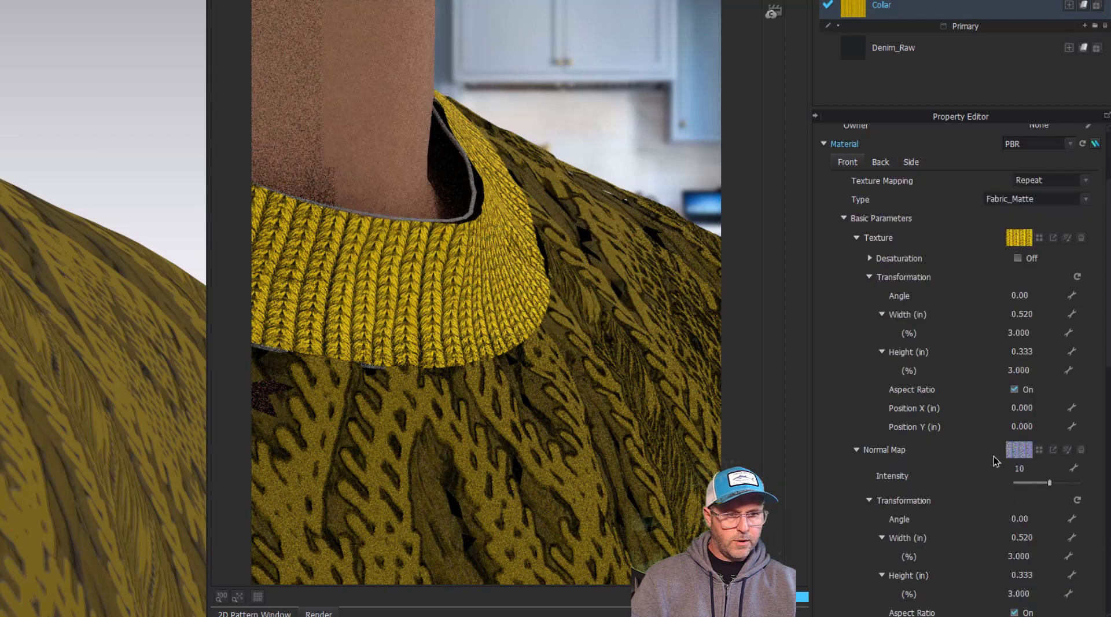
- Set the Collar fabric's front color to the grey hex value 777777 and check the collar in the render
scroll(995, 463, "down", 5)
scroll(1024, 465, "down", 3)
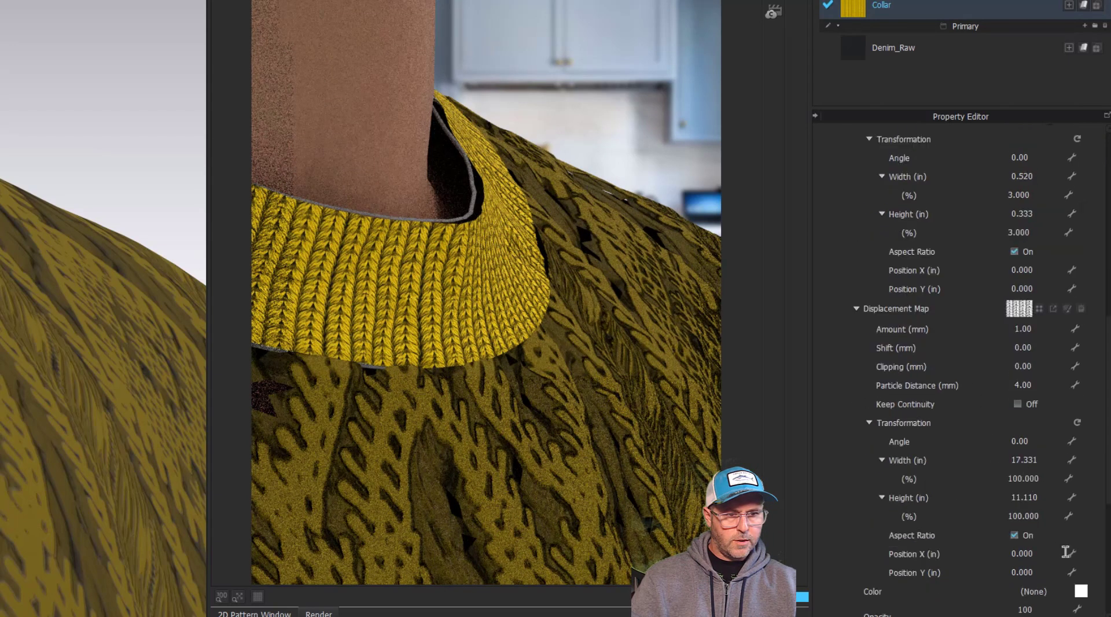
left_click(1080, 591)
double_click(69, 141)
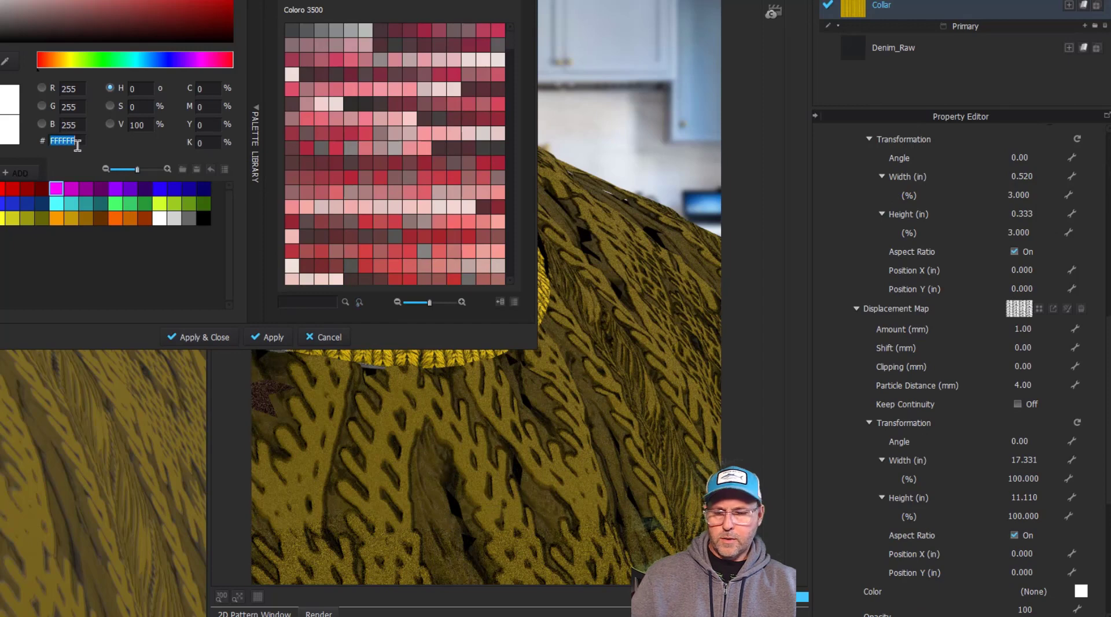
type("777777")
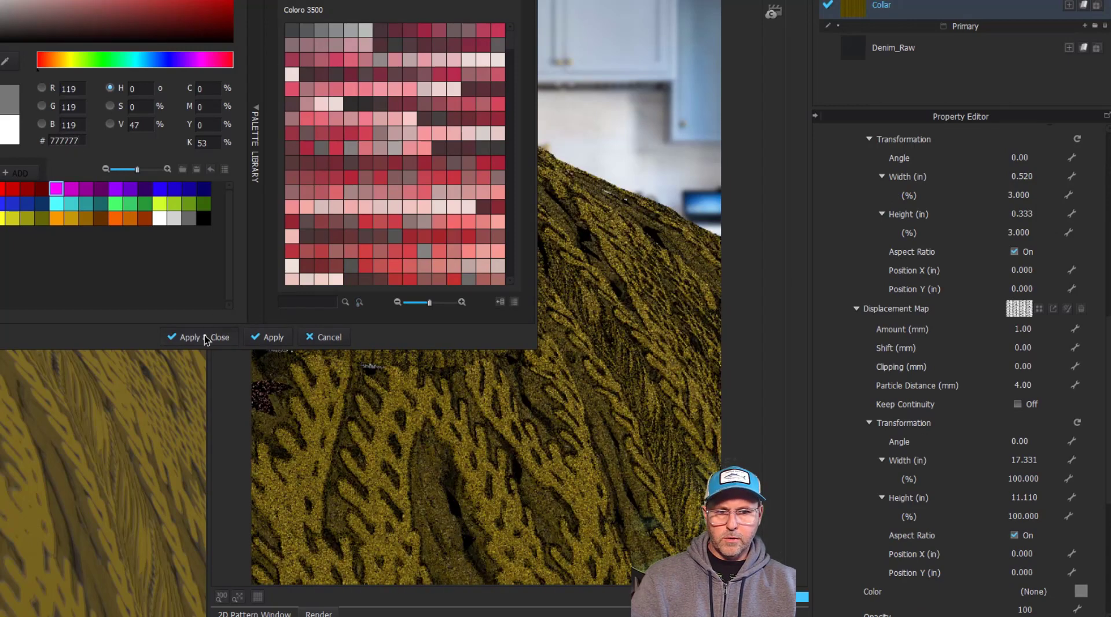
left_click(206, 337)
middle_click_drag(409, 379, 397, 286)
right_click_drag(397, 285, 399, 290)
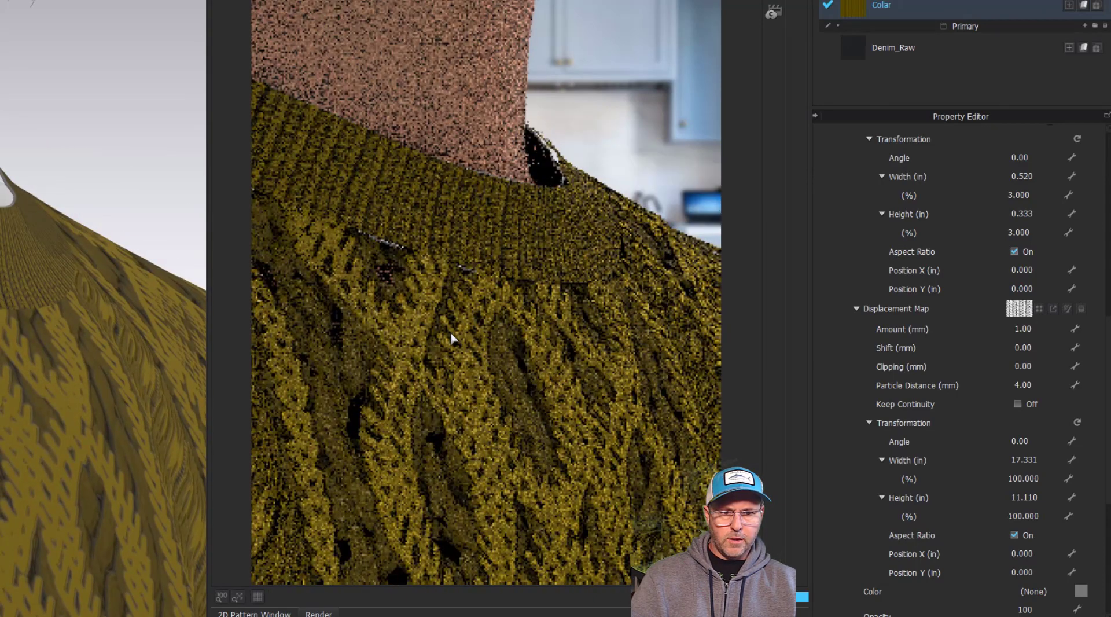
scroll(447, 334, "down", 5)
scroll(461, 358, "down", 5)
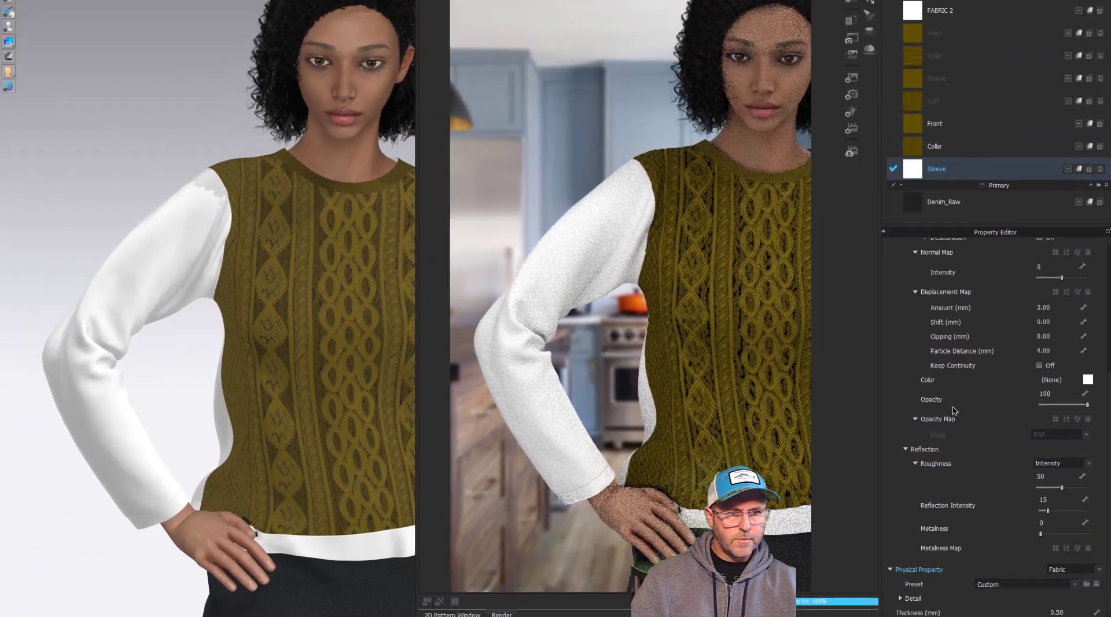
- Set the Sleeve fabric's back color to the copied hex value
scroll(916, 342, "up", 5)
left_click(946, 377)
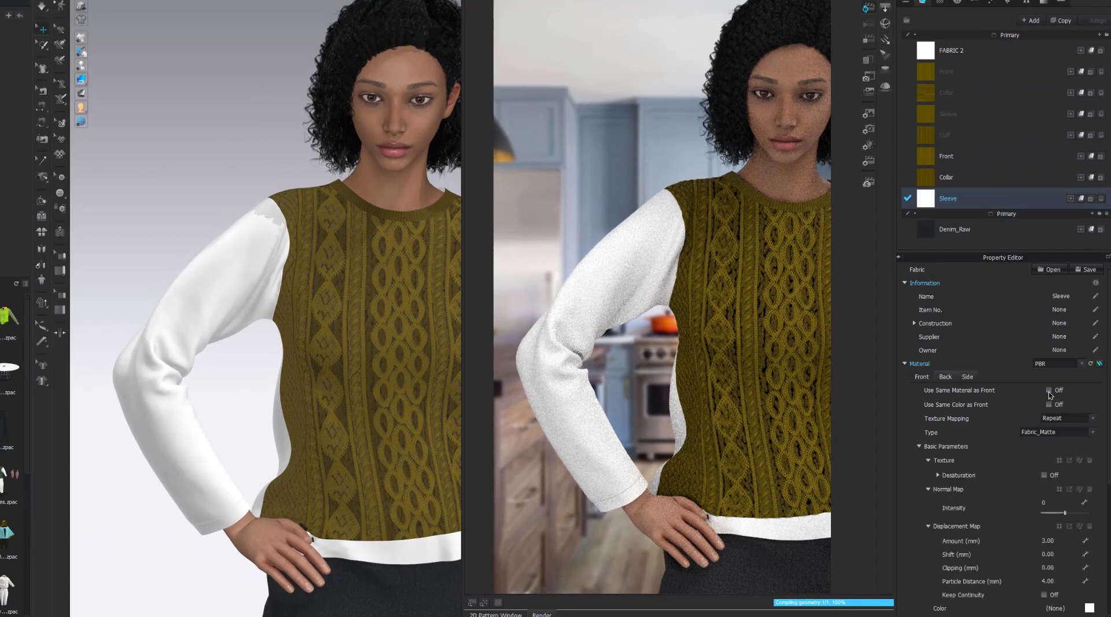
left_click(1090, 608)
double_click(367, 275)
key("ctrl+v")
key("Return")
- Load SweatherWeather_2_TextureMap as the Sleeve fabric's front texture and assign the fabric to the sleeve
left_click(922, 378)
left_click(1060, 434)
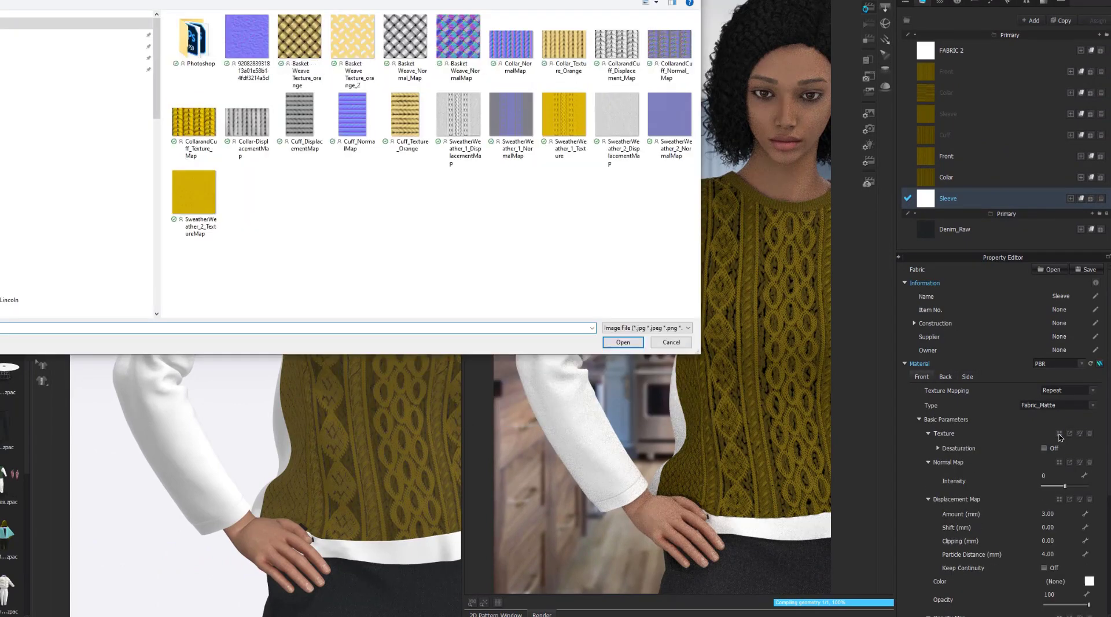
double_click(229, 227)
double_click(1051, 514)
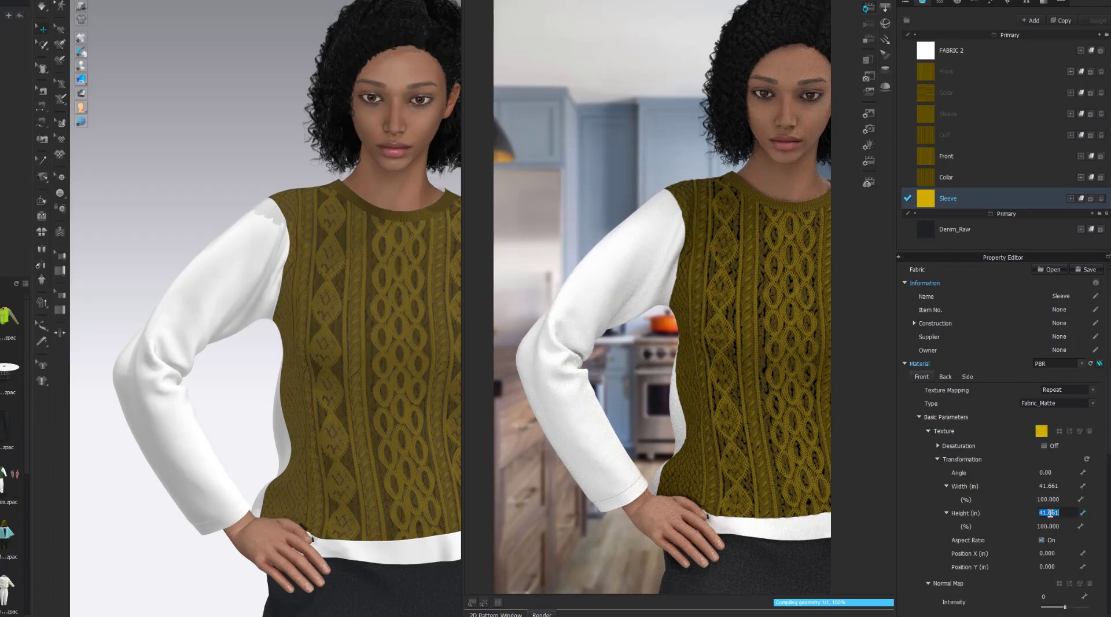
left_click(243, 281)
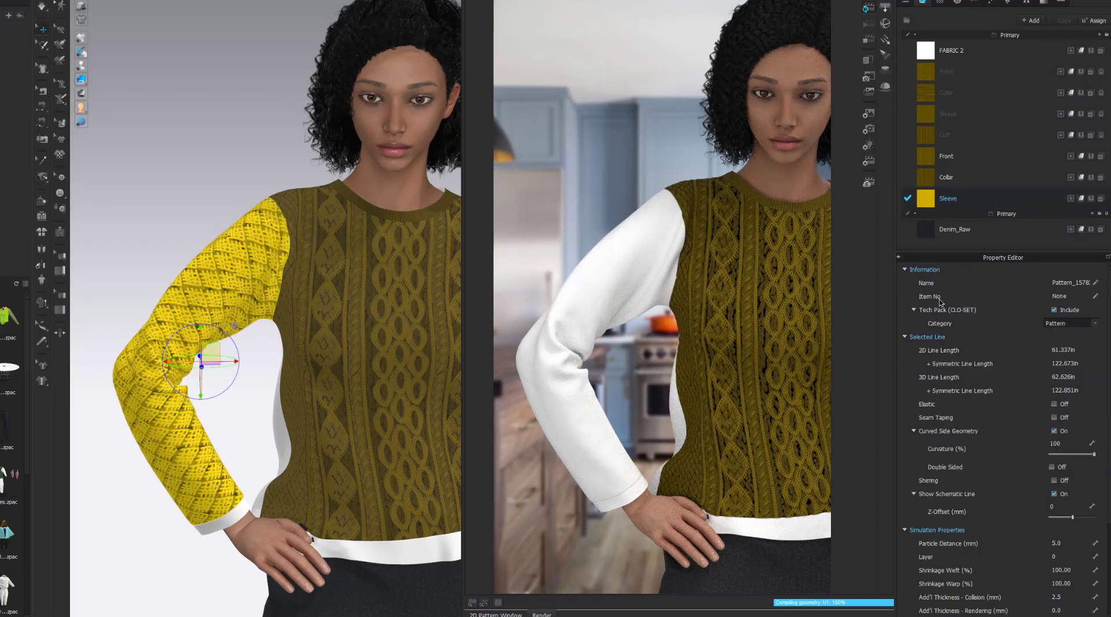
- Set the Sleeve fabric's texture scale to 60% and restart the interactive render with the updated garment
left_click(976, 199)
double_click(1060, 527)
type("60")
key("Return")
left_click(867, 9)
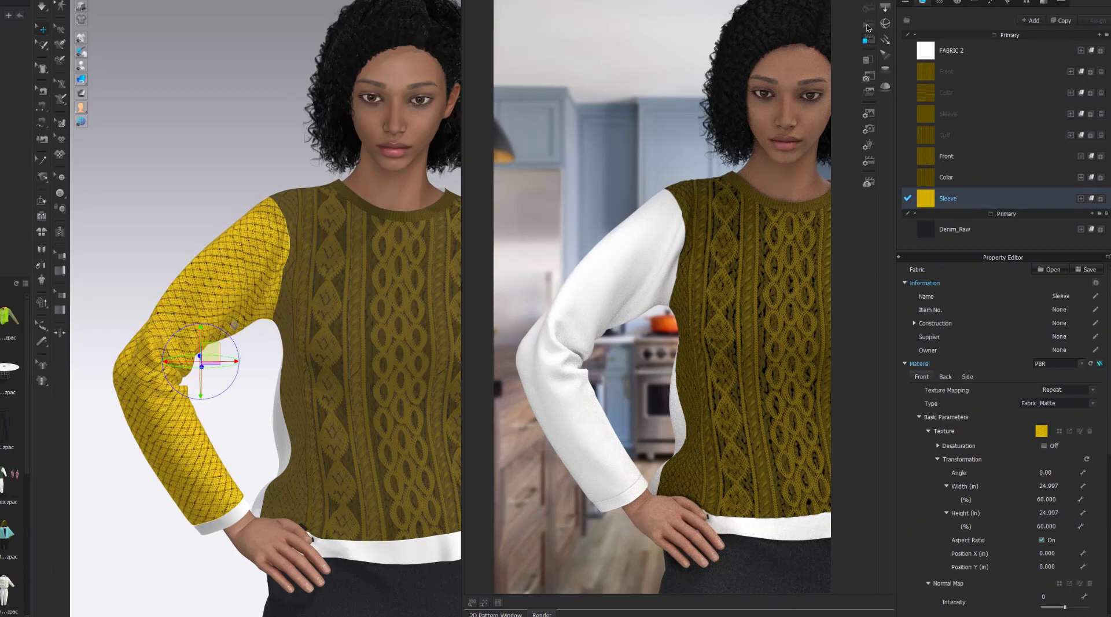
left_click(868, 28)
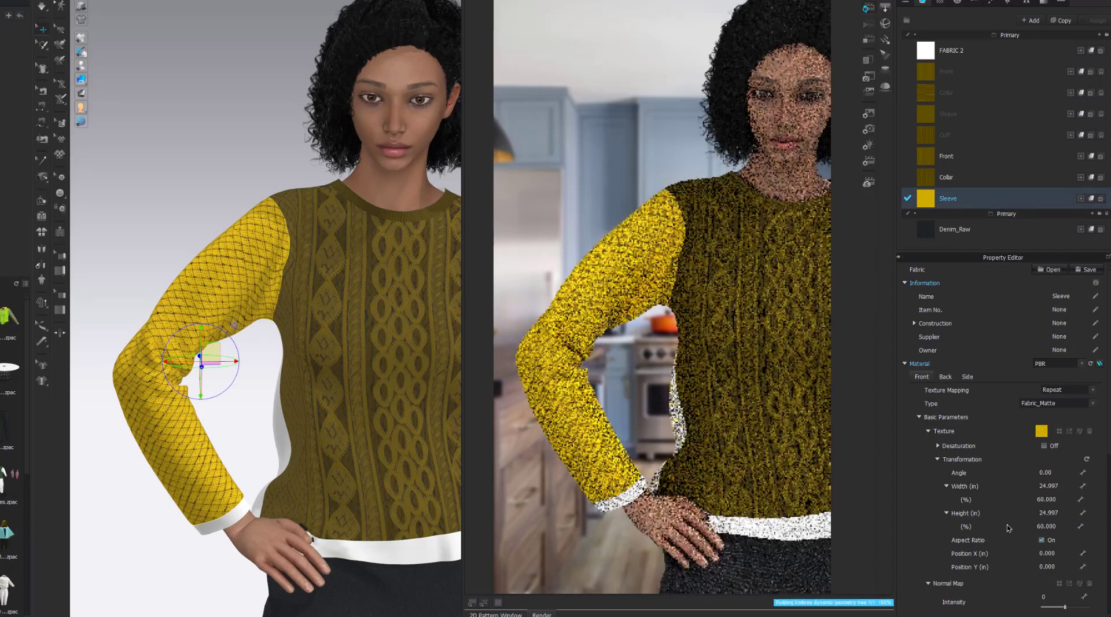
- Load SweatherWeather_2_NormalMap on the Sleeve fabric at intensity 10 and set its scale to 60%
scroll(983, 521, "down", 3)
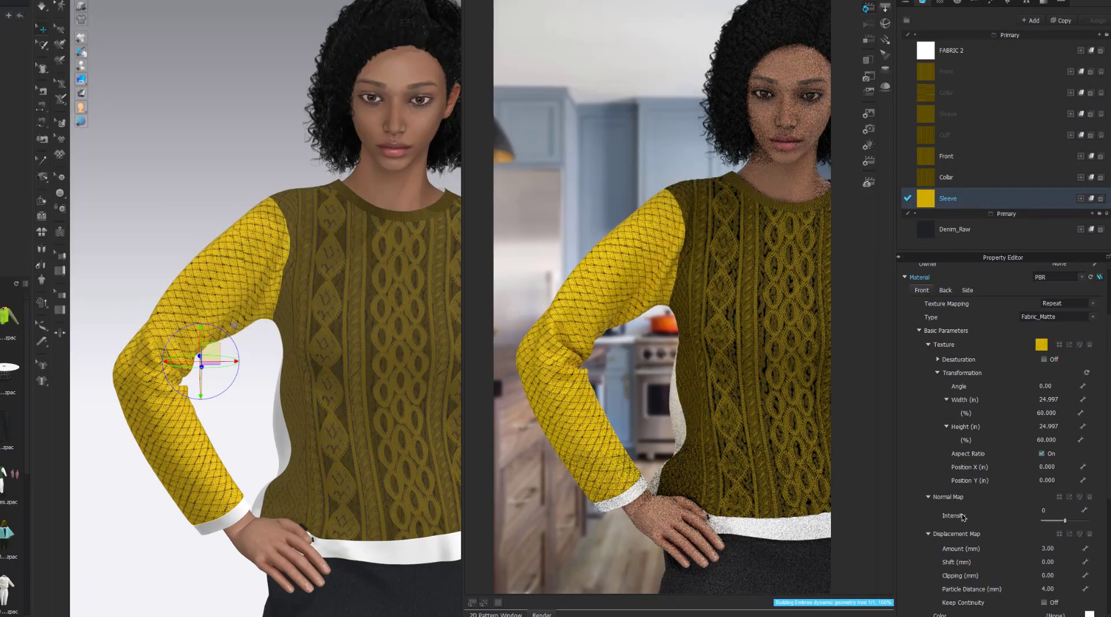
double_click(1053, 573)
type("60")
key("Return")
scroll(1056, 556, "down", 5)
- Load SweatherWeather_2_DisplacementMap on the Sleeve fabric and set its width to 60 in
left_click(1060, 483)
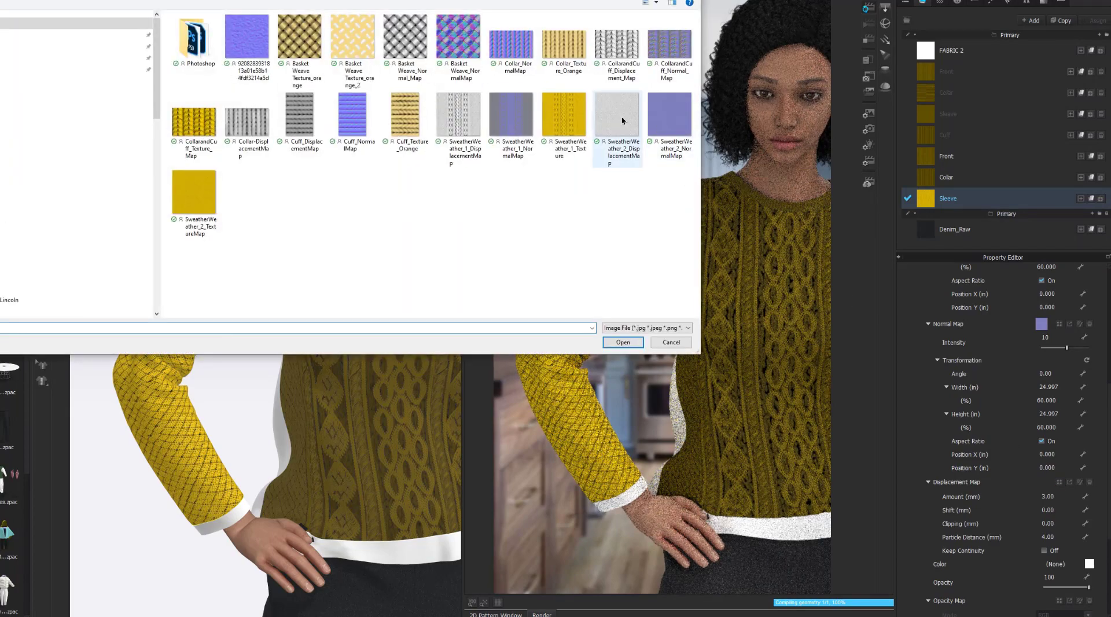
double_click(622, 120)
scroll(1077, 509, "down", 5)
- Set the Sleeve fabric's front color to the copied grey hex value and open its side material
left_click(1090, 512)
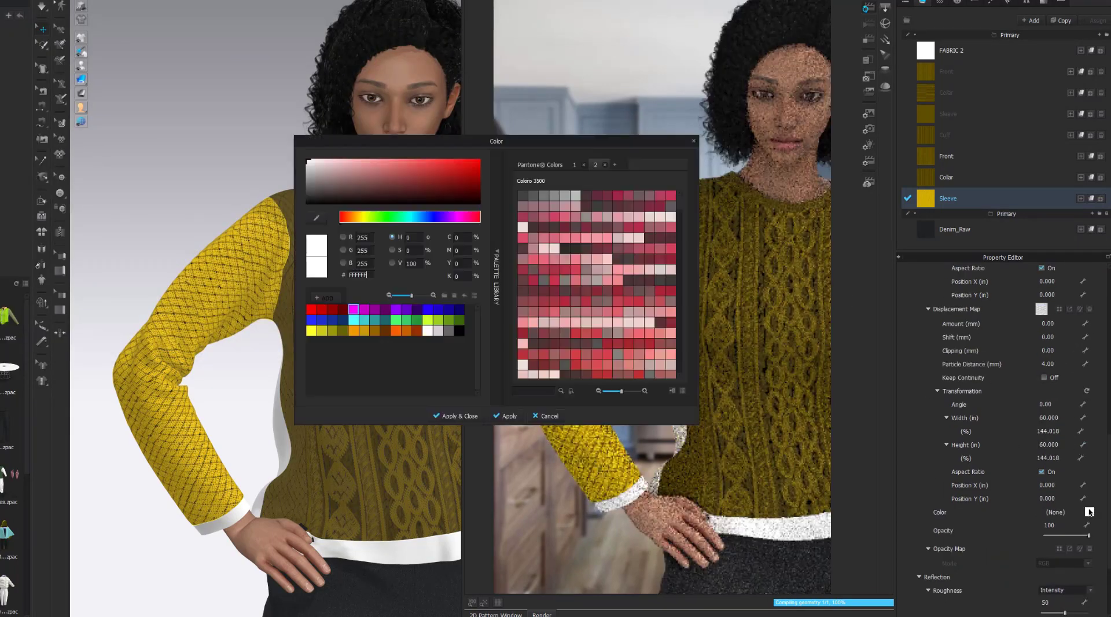
left_click(455, 416)
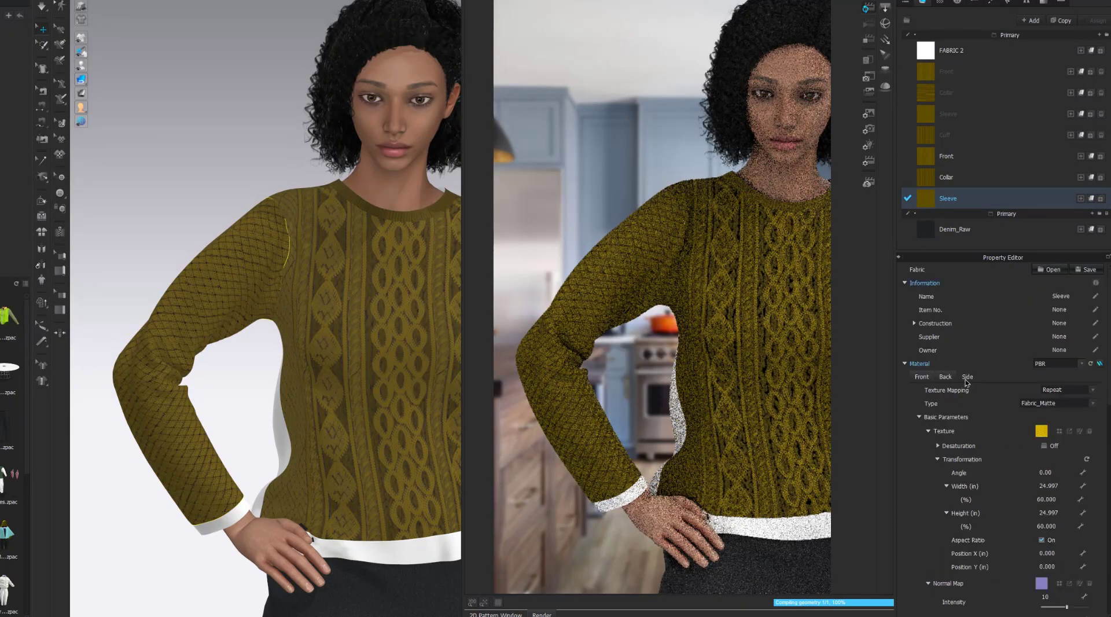
left_click(967, 377)
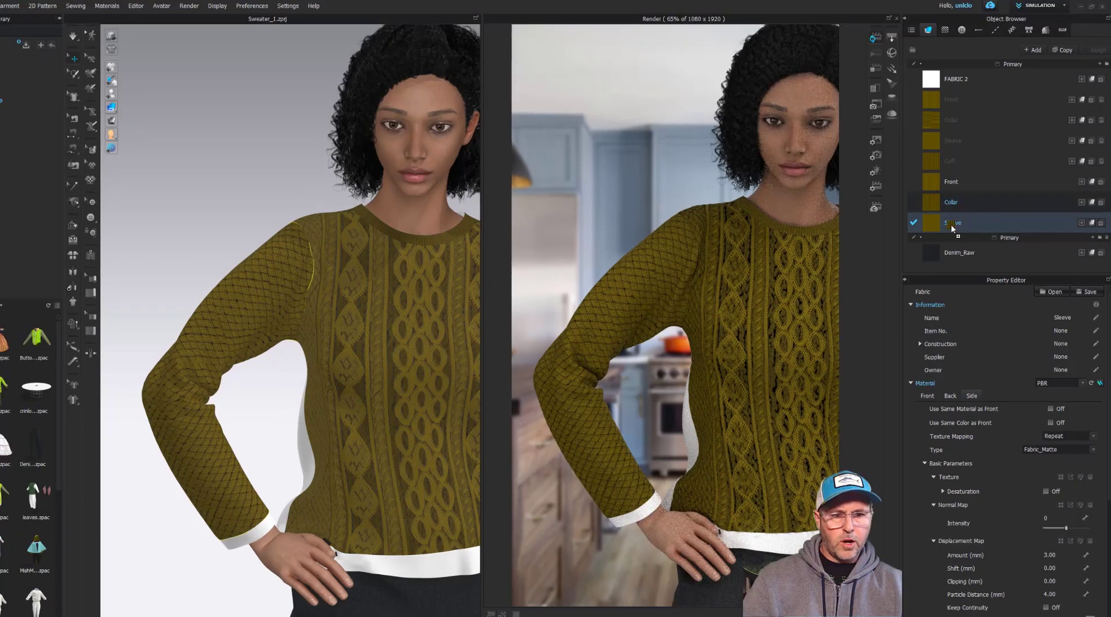
- Assign the Collar fabric to the hem band and the sleeve cuff, and the upper Sleeve fabric to the back panel
left_click_drag(955, 178, 678, 544)
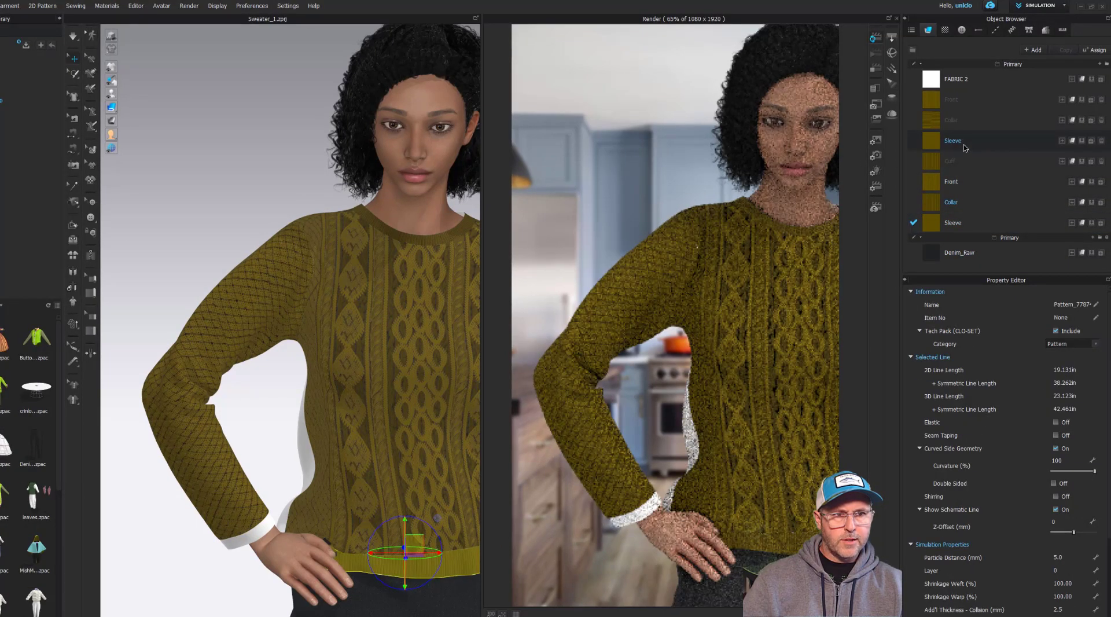
left_click(309, 463)
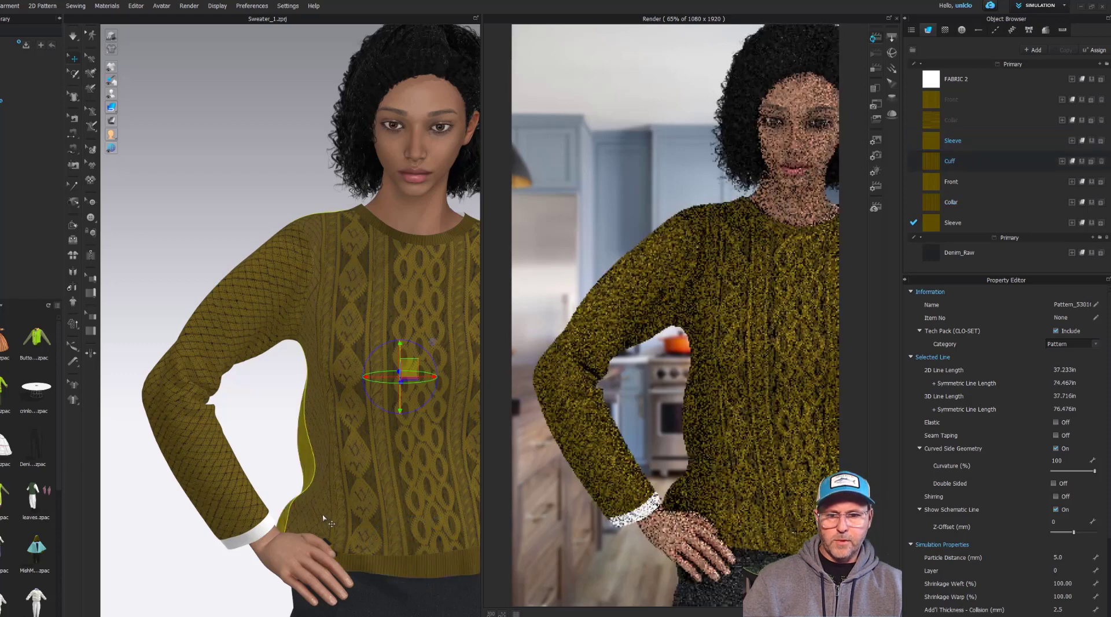
left_click(254, 529)
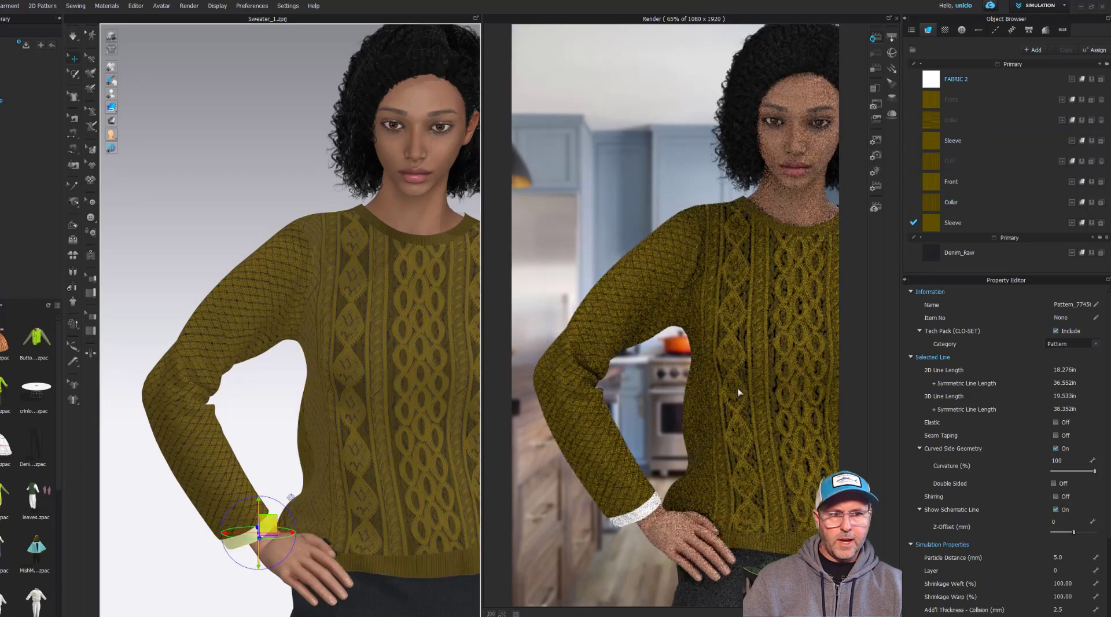
left_click(959, 204)
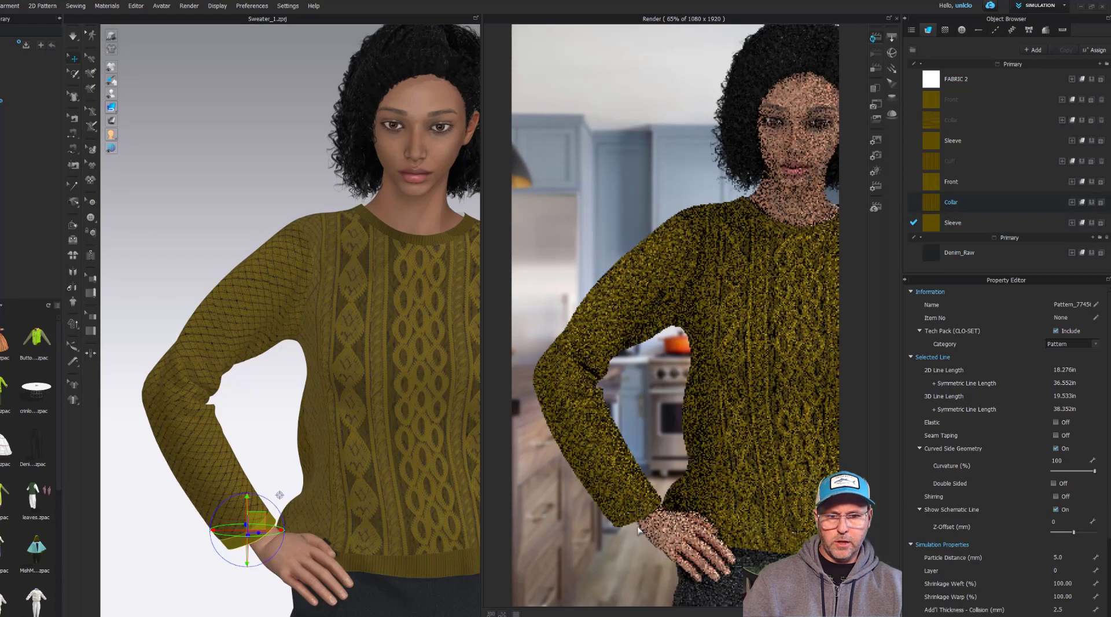
- Inspect the cuff up close and duplicate the Collar fabric
scroll(257, 541, "up", 5)
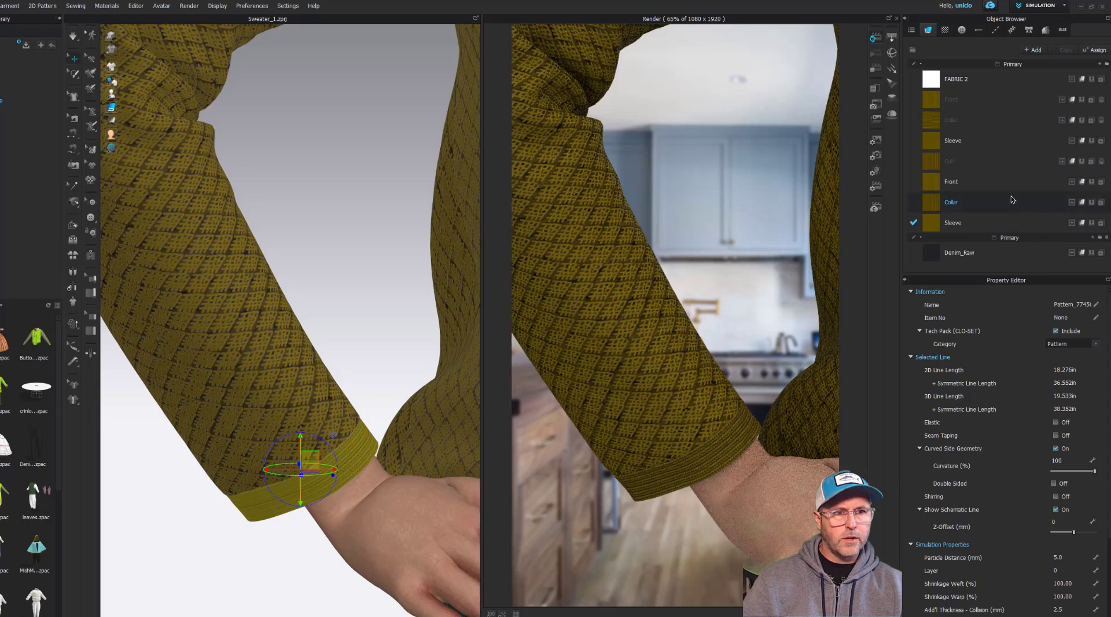
left_click(973, 207)
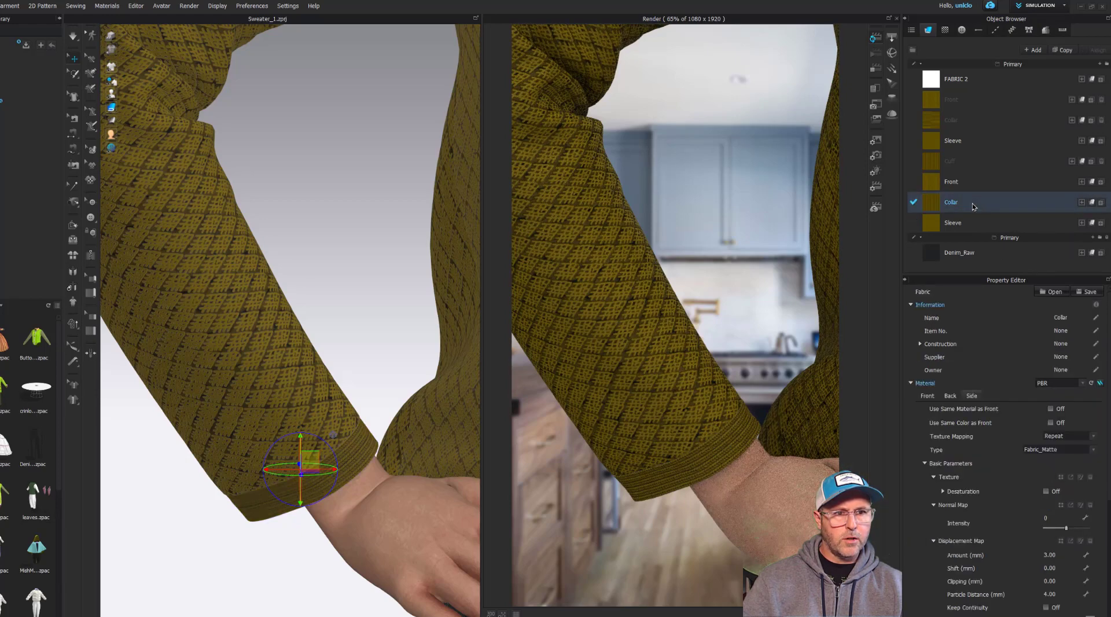
left_click(1065, 50)
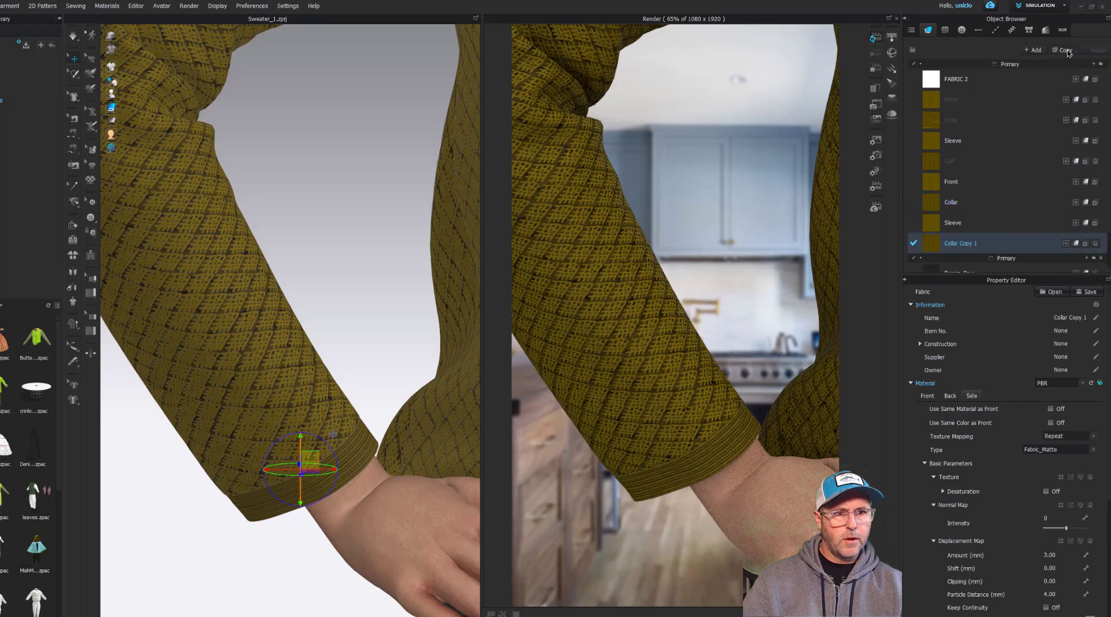
- Rename the duplicated Collar fabric as Cuff
double_click(973, 244)
type("C")
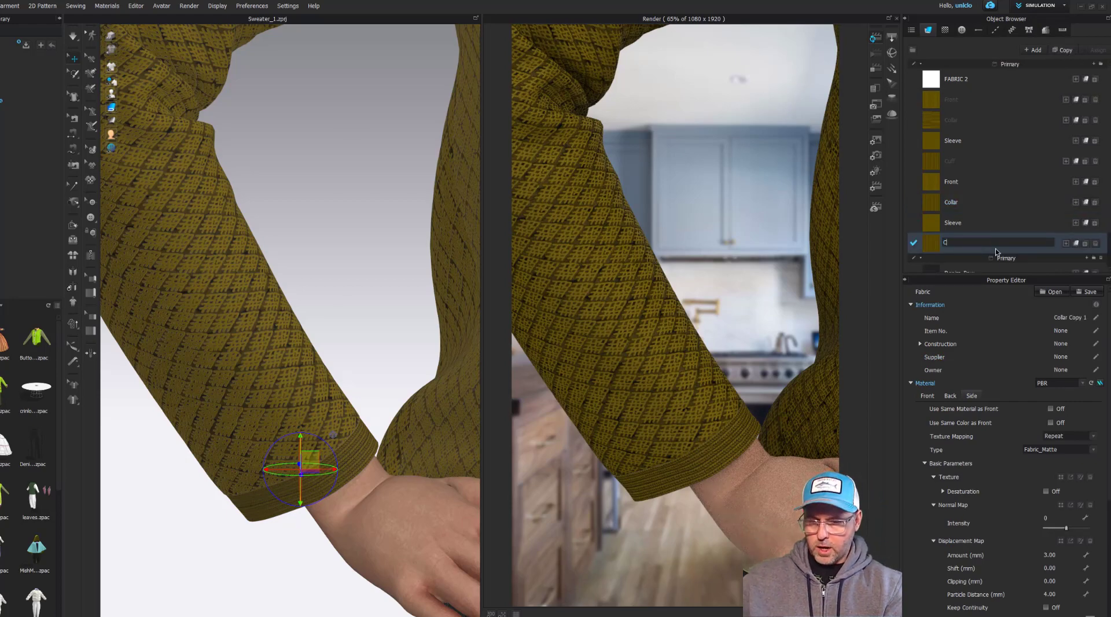
type("uff")
key("Return")
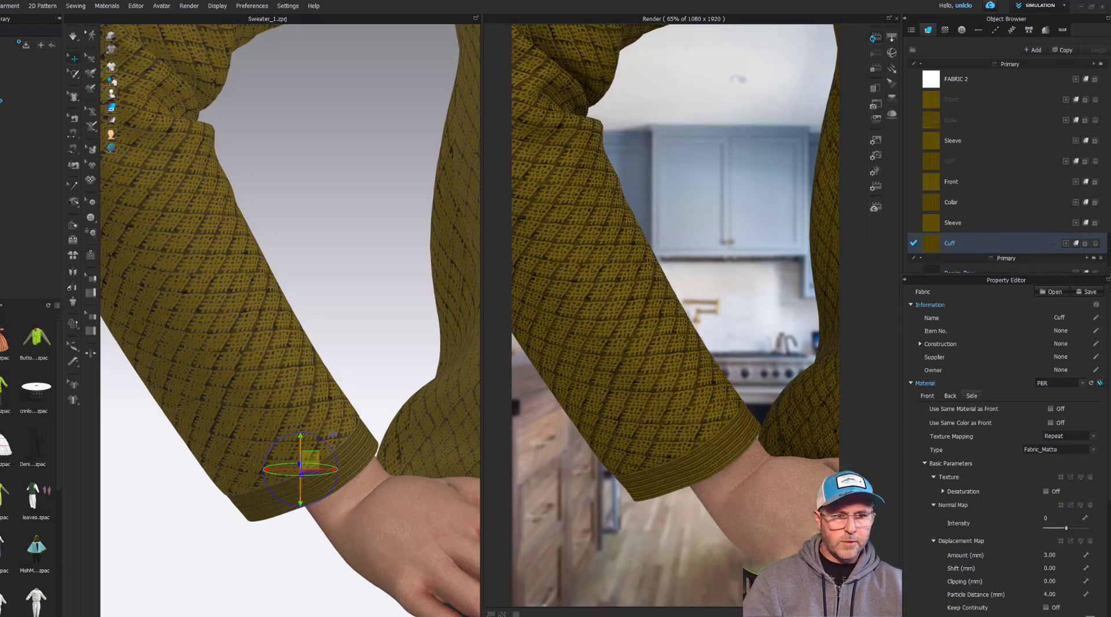
- Show the 2D patterns and assign the Cuff fabric to the narrow cuff piece beside the textured sleeve
left_click(896, 18)
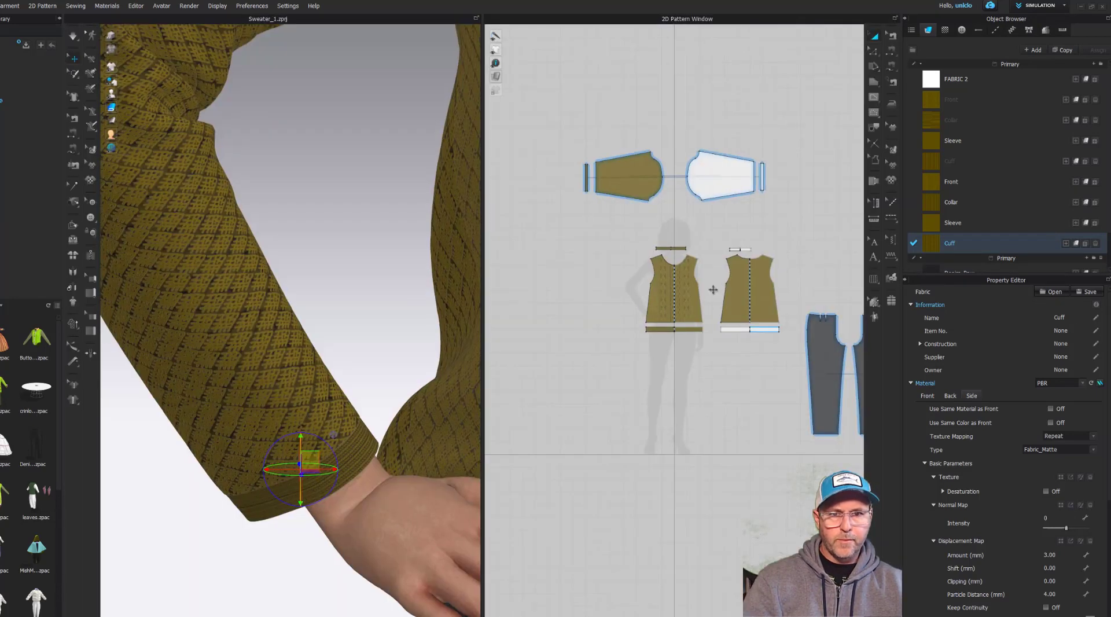
scroll(590, 205, "up", 6)
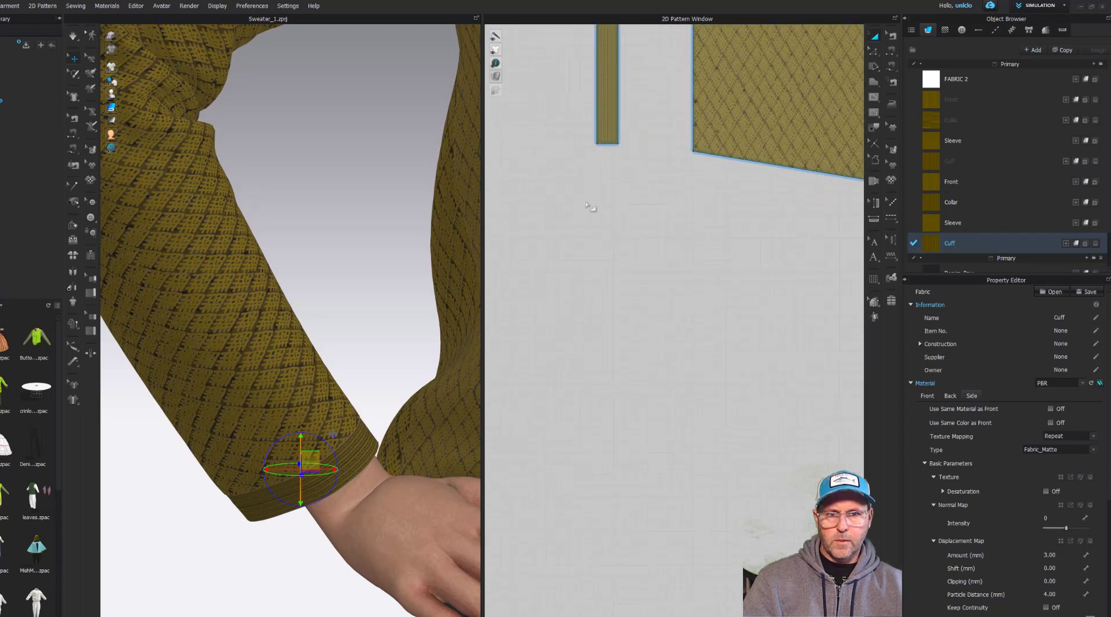
middle_click_drag(587, 204, 617, 420)
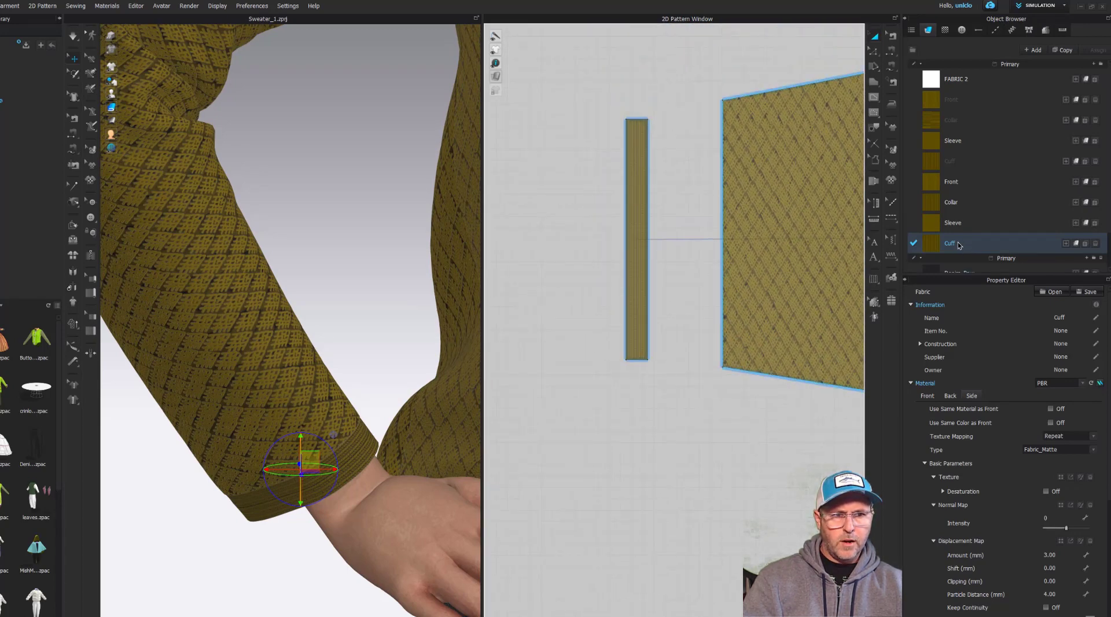
left_click_drag(959, 245, 708, 259)
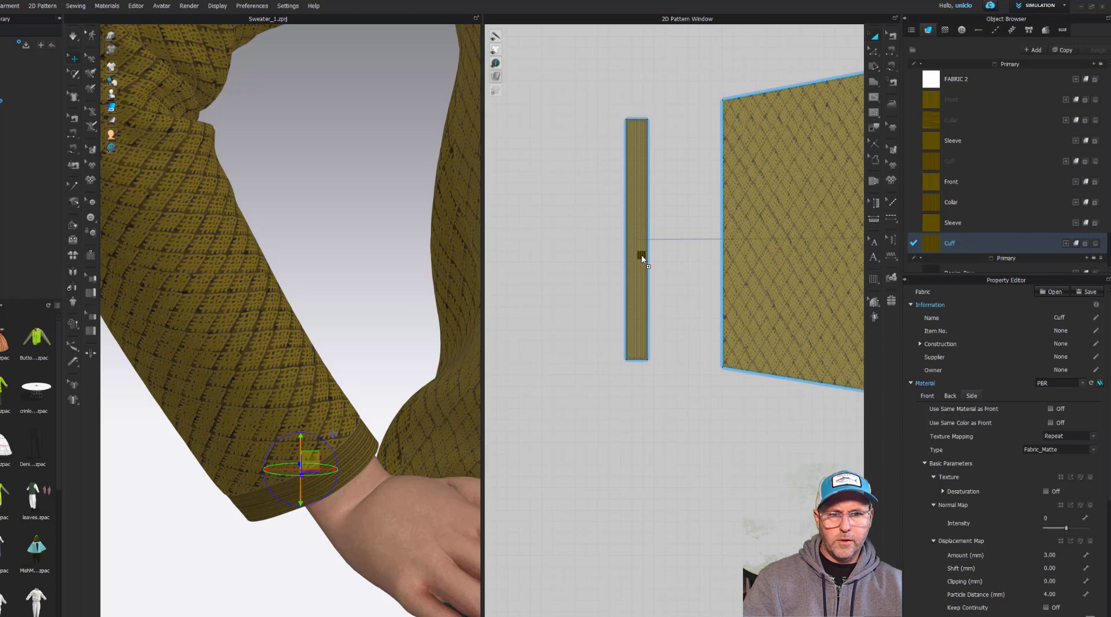
left_click_drag(641, 254, 640, 258)
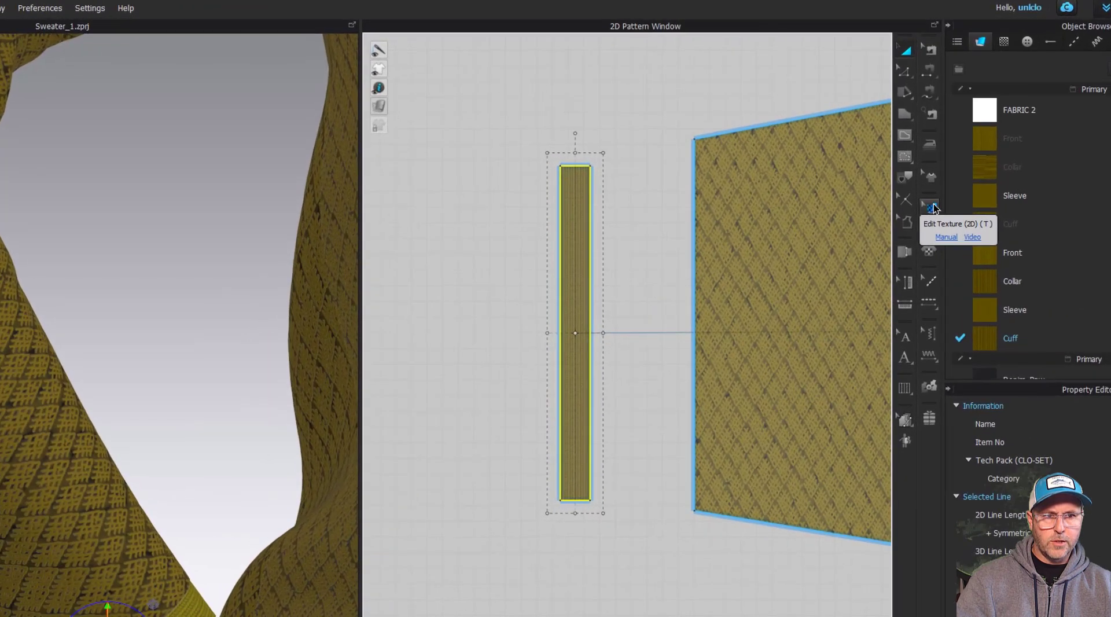
- Rotate the Cuff fabric's texture on the cuff piece with Edit Texture (2D) so the ribs run across its width
left_click(891, 150)
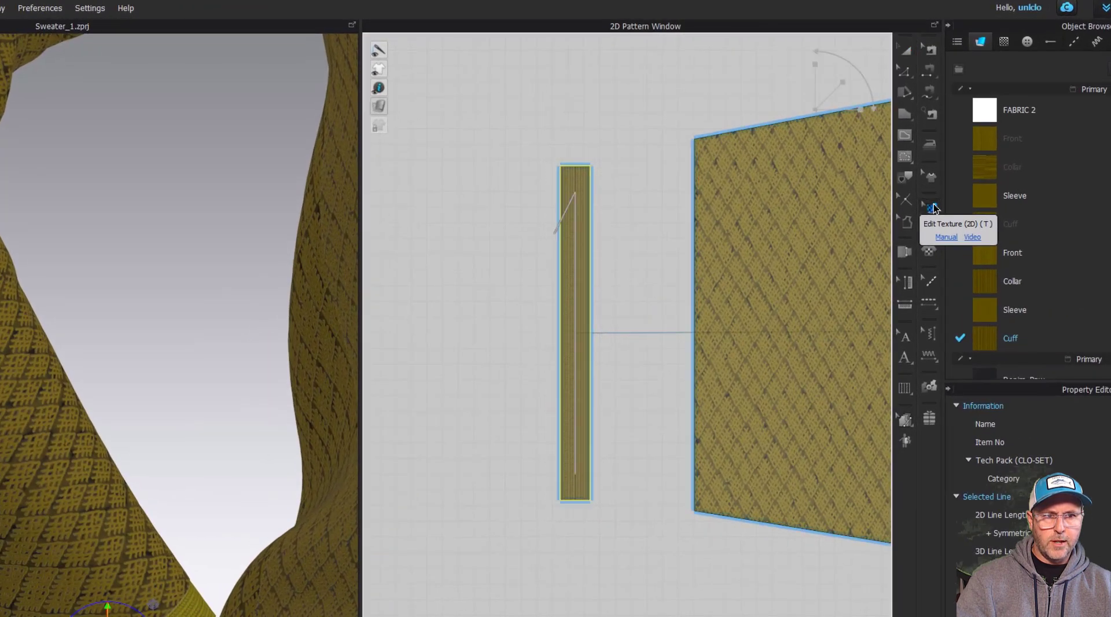
left_click(578, 317)
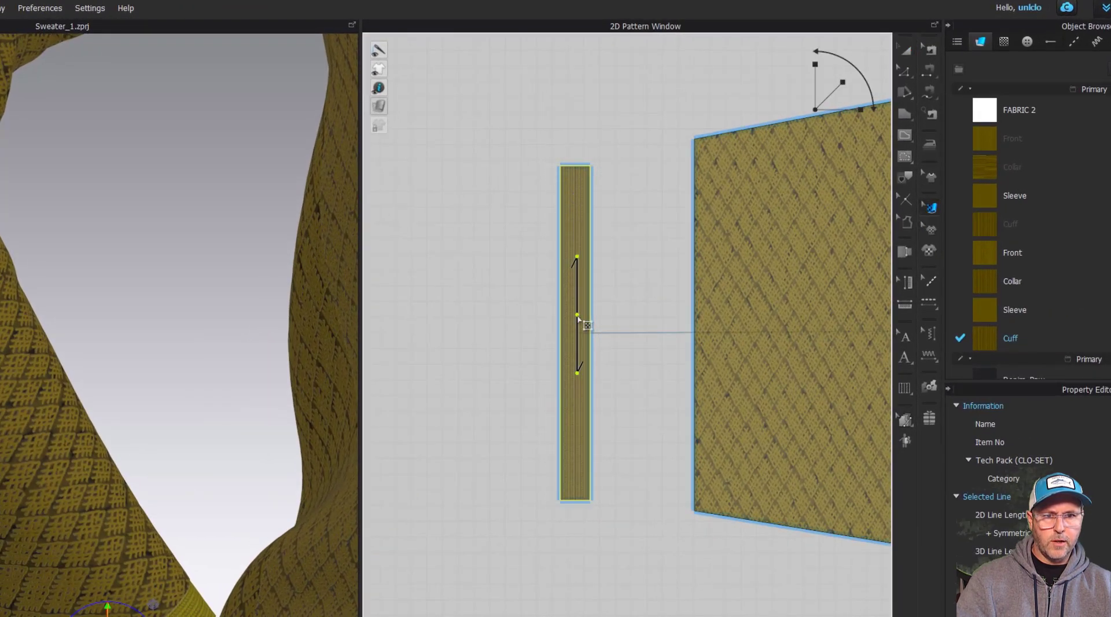
left_click_drag(855, 62, 777, 77)
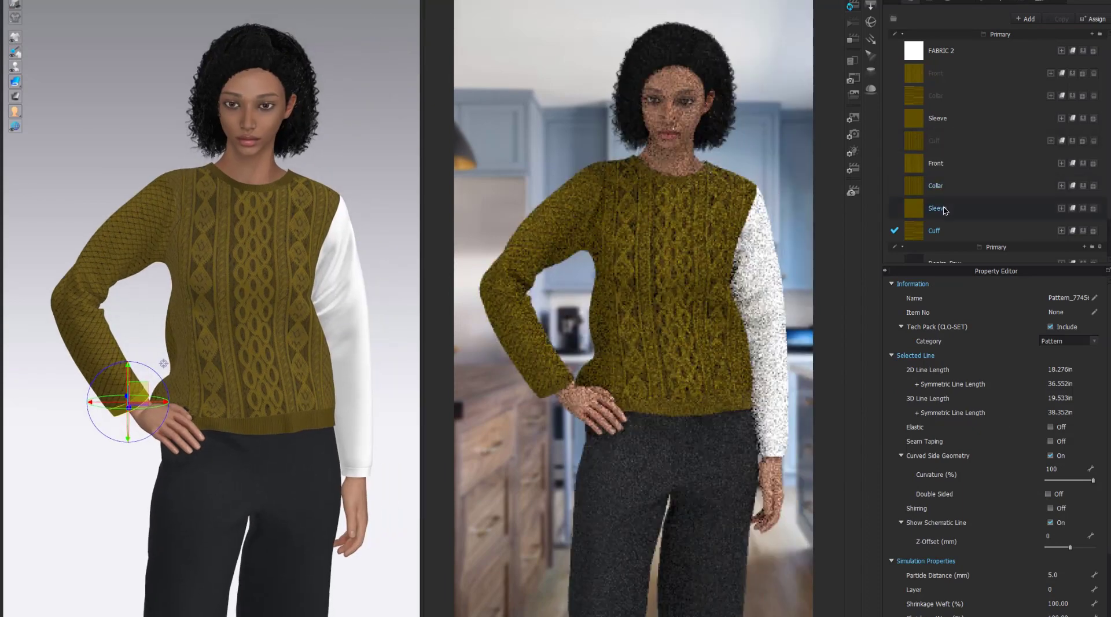
- Assign the lower Sleeve fabric to the remaining white sleeve and check the whole sweater in the 3D and render views
left_click_drag(938, 208, 363, 474)
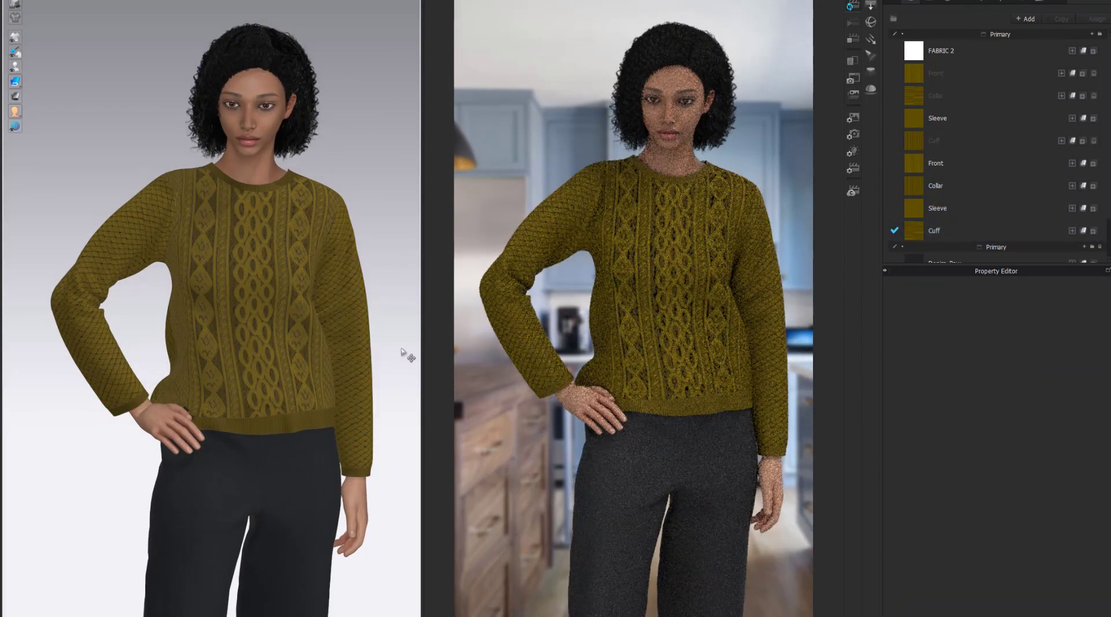
right_click_drag(702, 503, 702, 482)
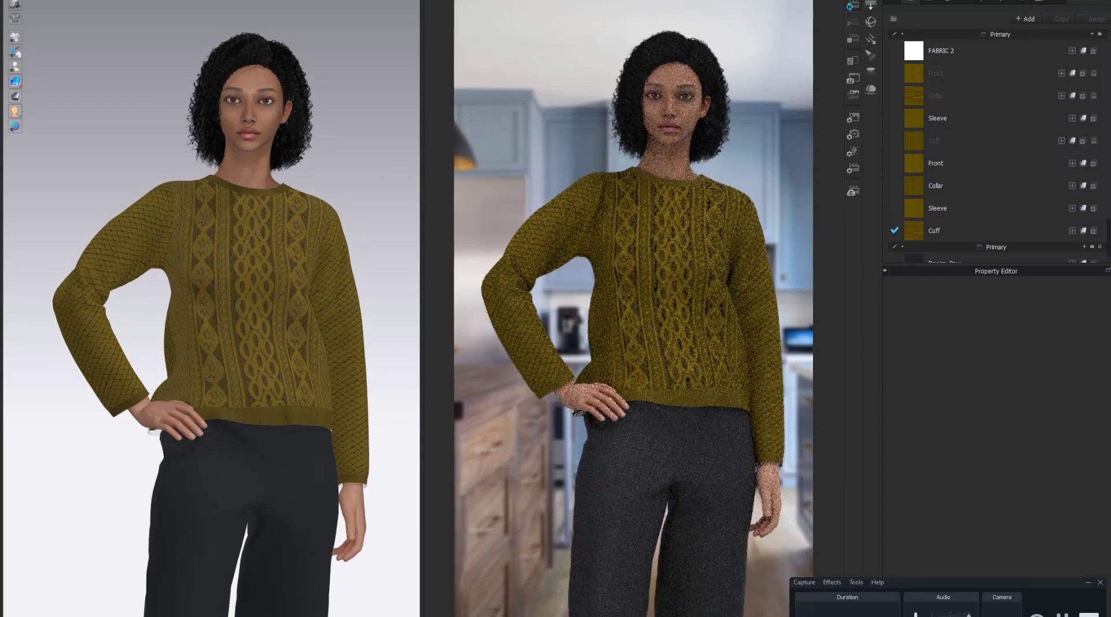